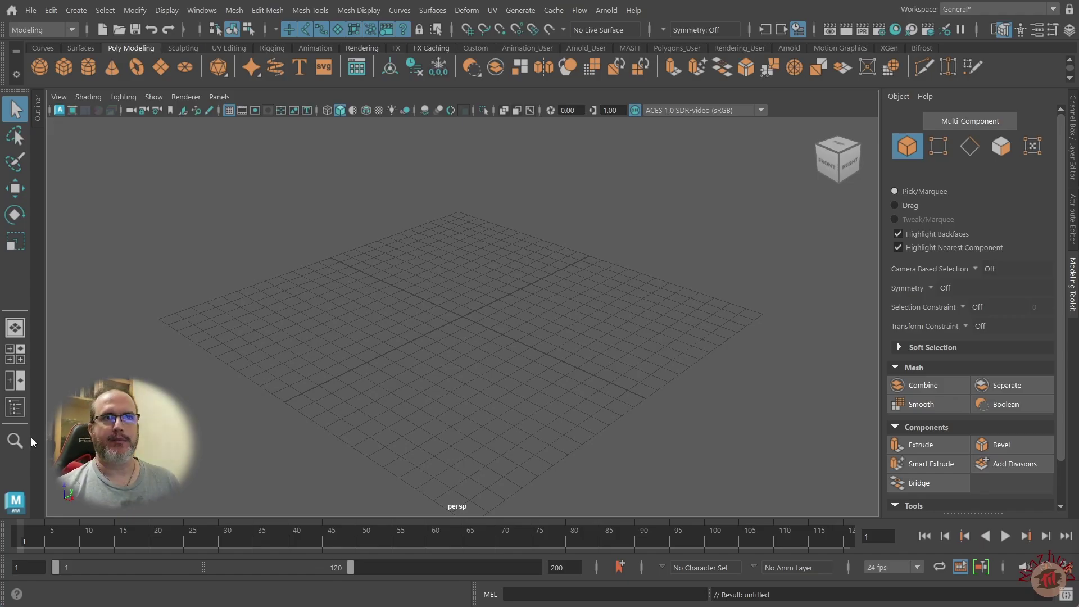
{"action": "left_click", "coordinate": [269, 11]}
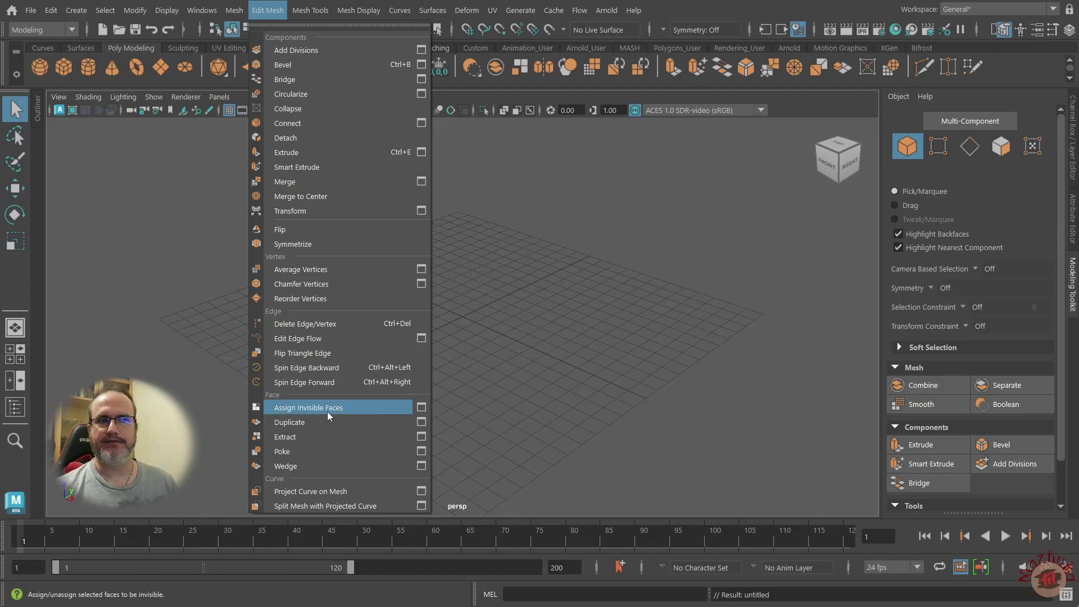
{"action": "left_click", "coordinate": [595, 357]}
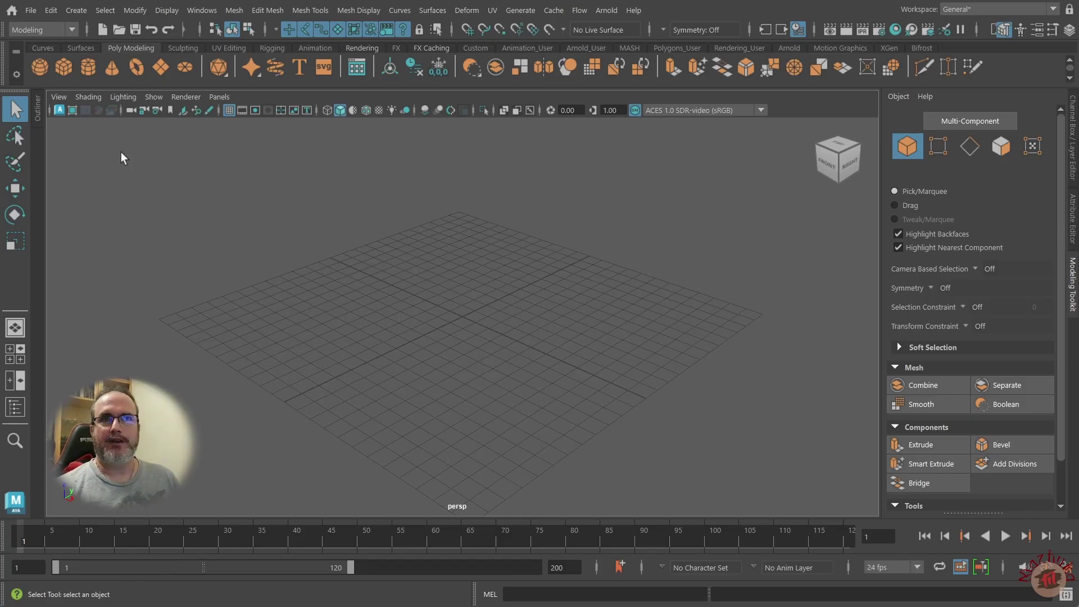
Draw a polygon cube near the grid's centre, about 3.9 wide, 3.7 high and 4.0 deep.
{"action": "left_click", "coordinate": [63, 67]}
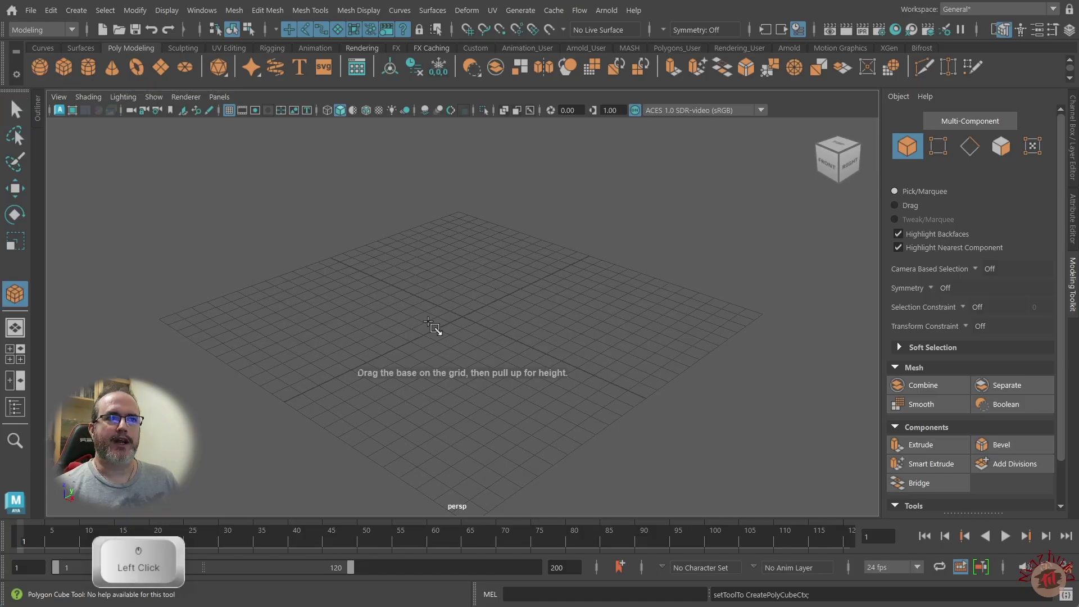
{"action": "left_click_drag", "start_coordinate": [425, 320], "coordinate": [527, 320]}
{"action": "left_click_drag", "start_coordinate": [527, 320], "coordinate": [528, 261]}
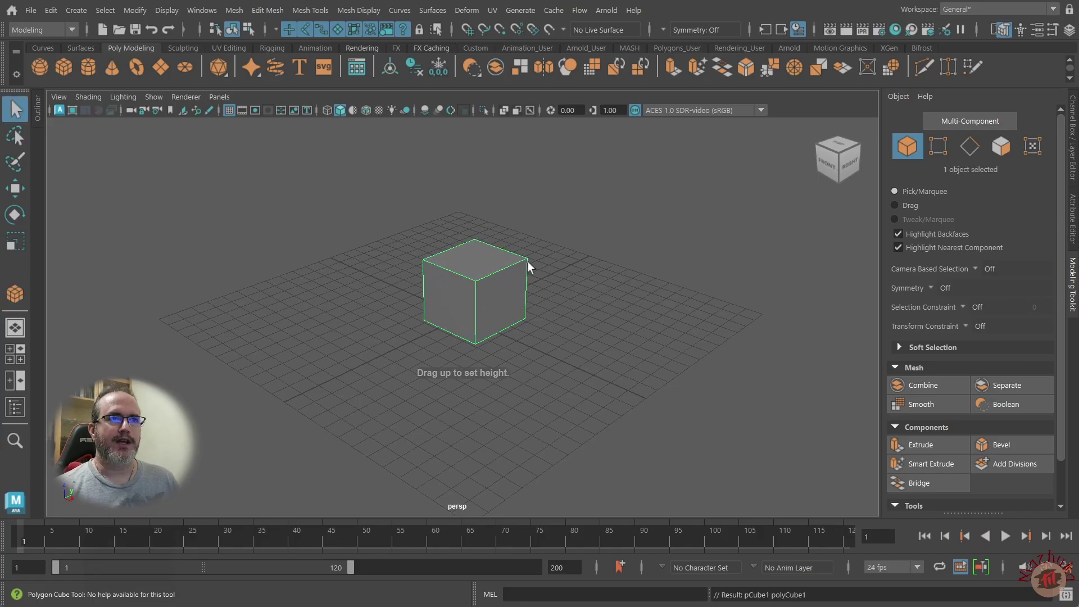
Set the cube's width, height and depth to 4 in its polyCube1 history attributes.
{"action": "left_click", "coordinate": [1073, 231]}
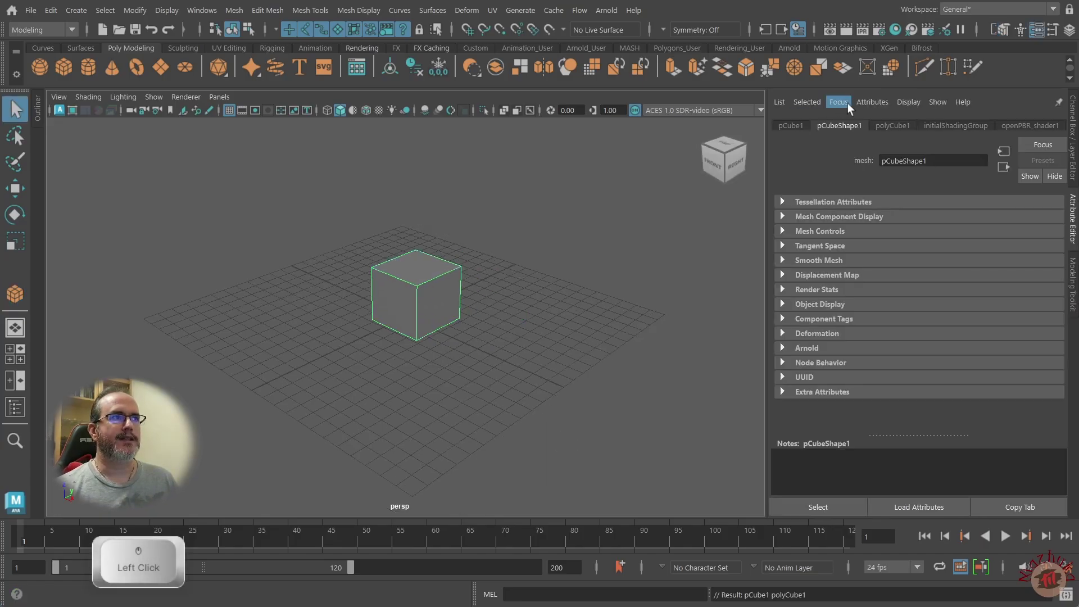
{"action": "left_click", "coordinate": [892, 125]}
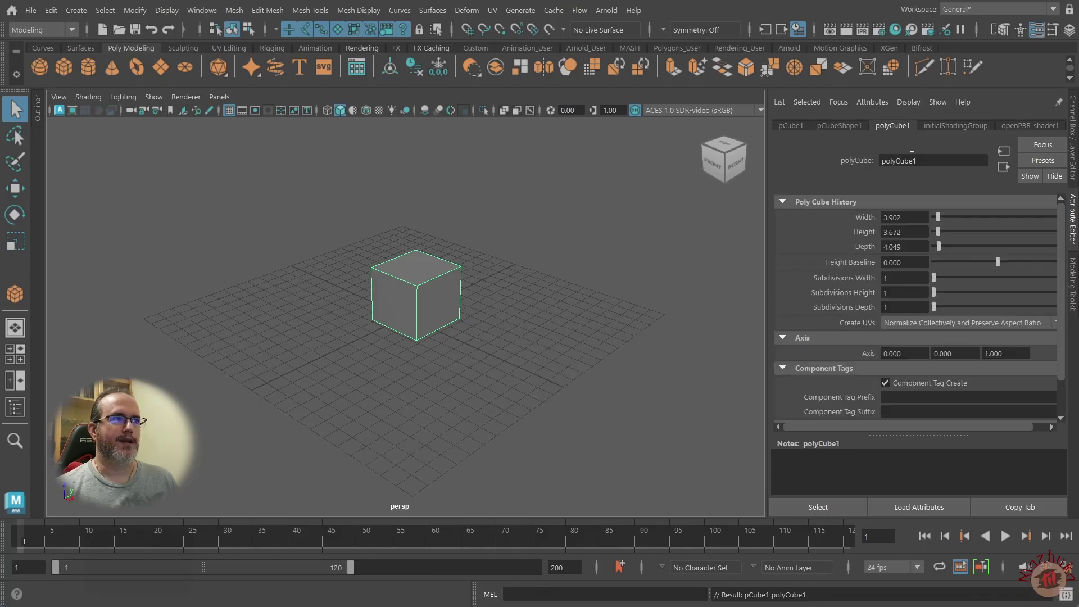
{"action": "left_click", "coordinate": [903, 217]}
{"action": "type", "text": "3"}
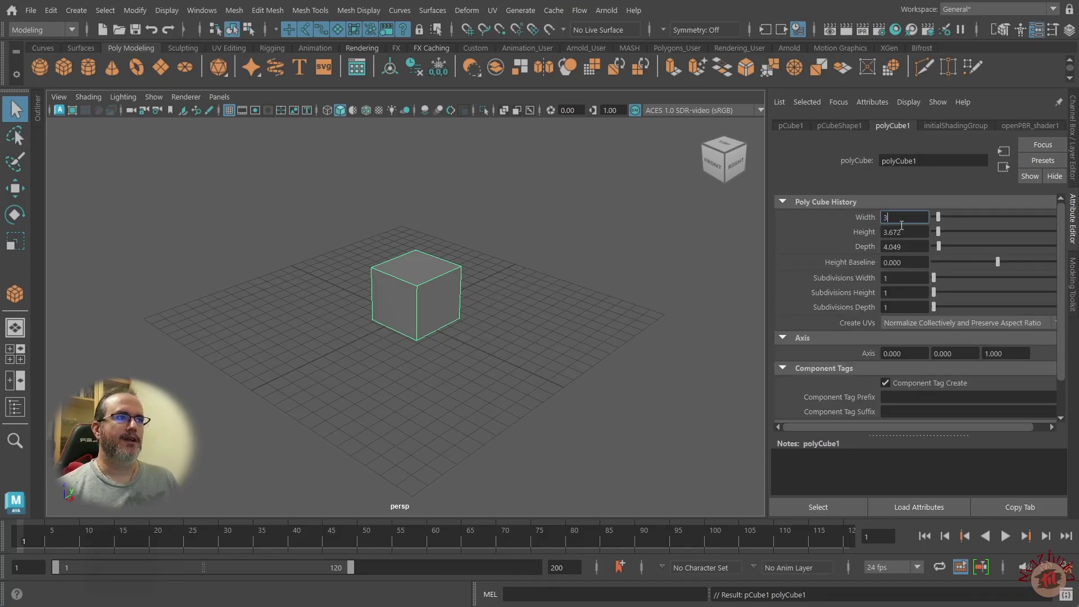
{"action": "key", "text": "BackSpace"}
{"action": "type", "text": "4"}
{"action": "key", "text": "Tab"}
{"action": "type", "text": "4"}
{"action": "key", "text": "Tab"}
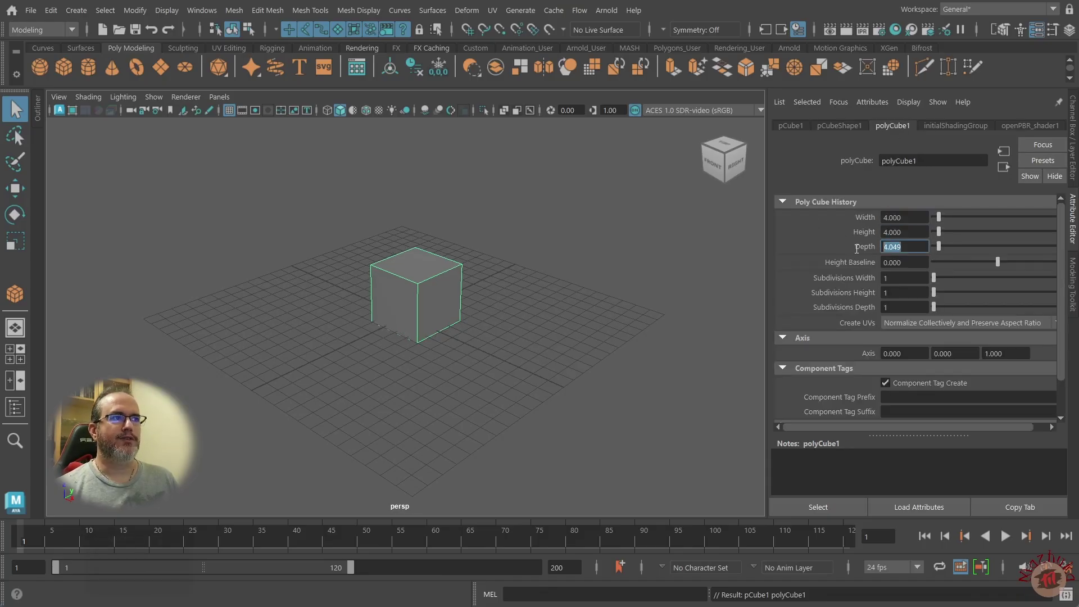
{"action": "type", "text": "4"}
Set the cube's width, height and depth subdivisions to 3 each.
{"action": "left_click", "coordinate": [894, 277]}
{"action": "type", "text": "3"}
{"action": "key", "text": "Tab"}
{"action": "type", "text": "3"}
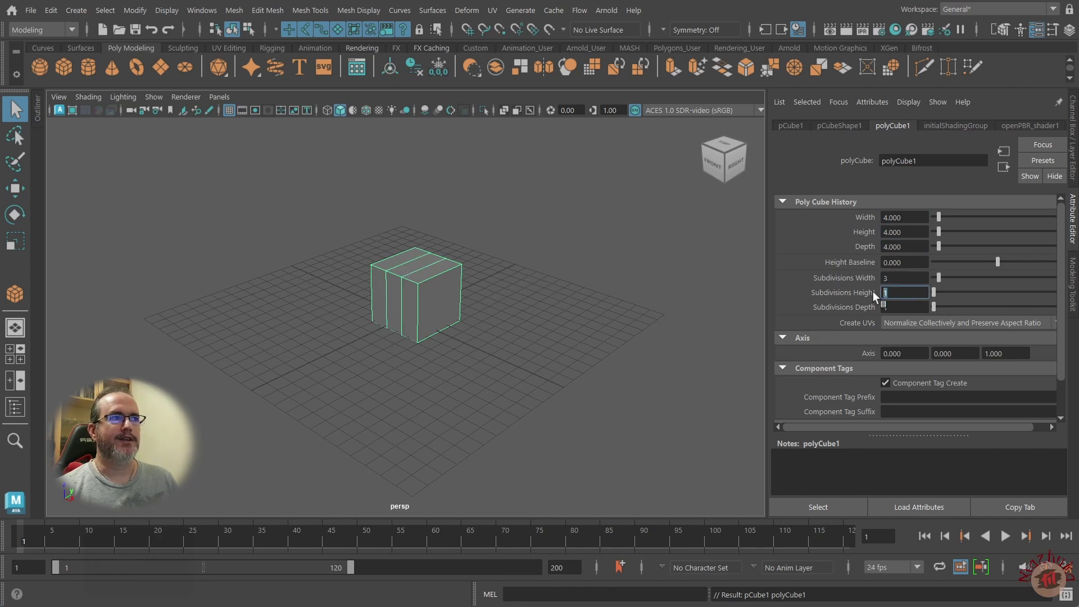
{"action": "left_click", "coordinate": [885, 307]}
{"action": "type", "text": "3"}
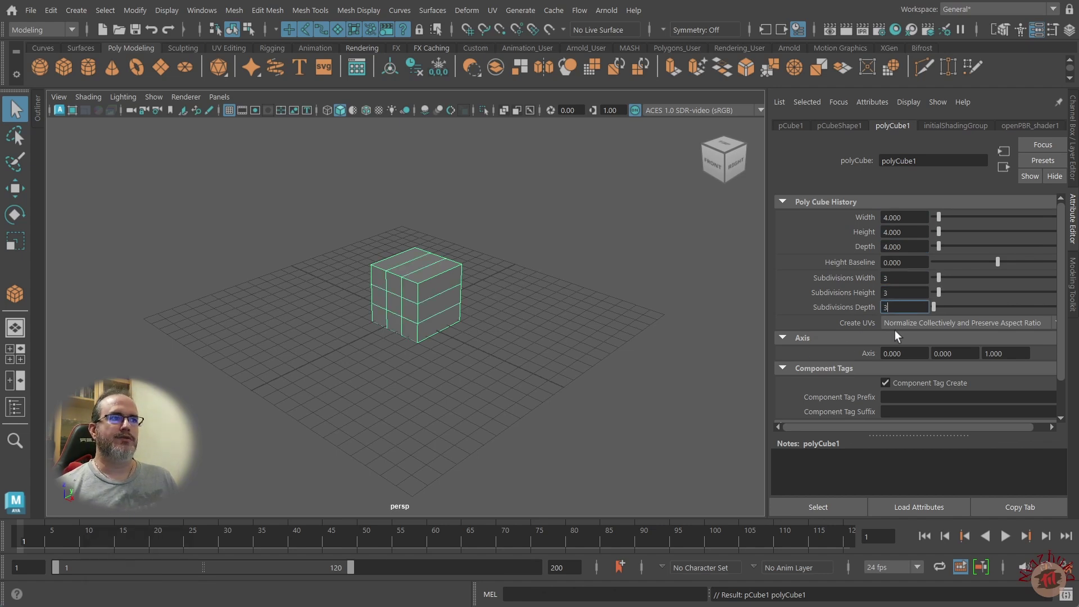
{"action": "key", "text": "Tab"}
Frame the cube and clone it by moving a copy along the green axis, clear of the original.
{"action": "key", "text": "f"}
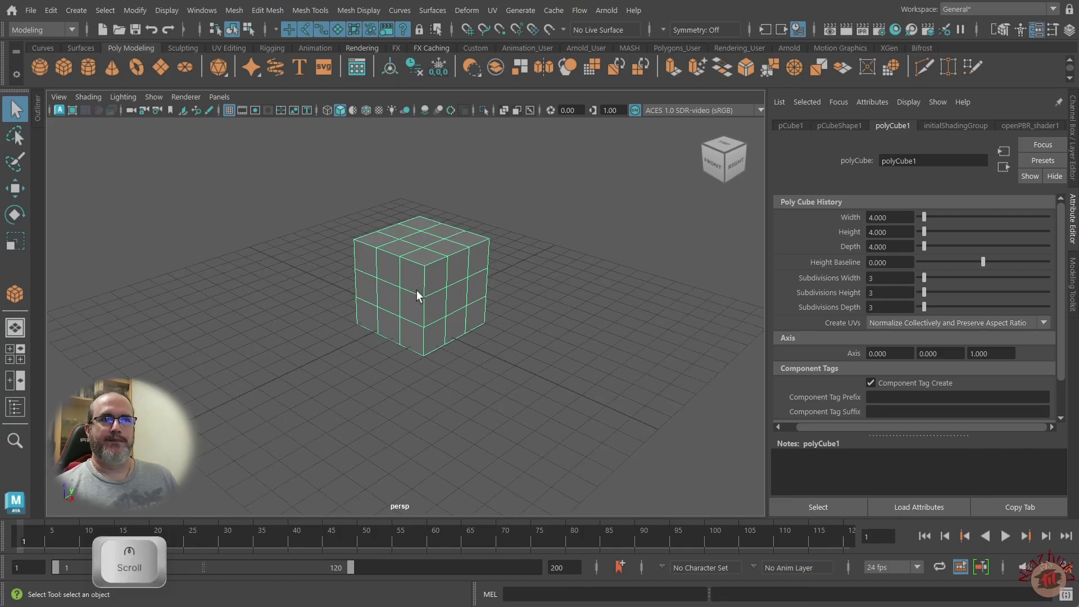
{"action": "key", "text": "w"}
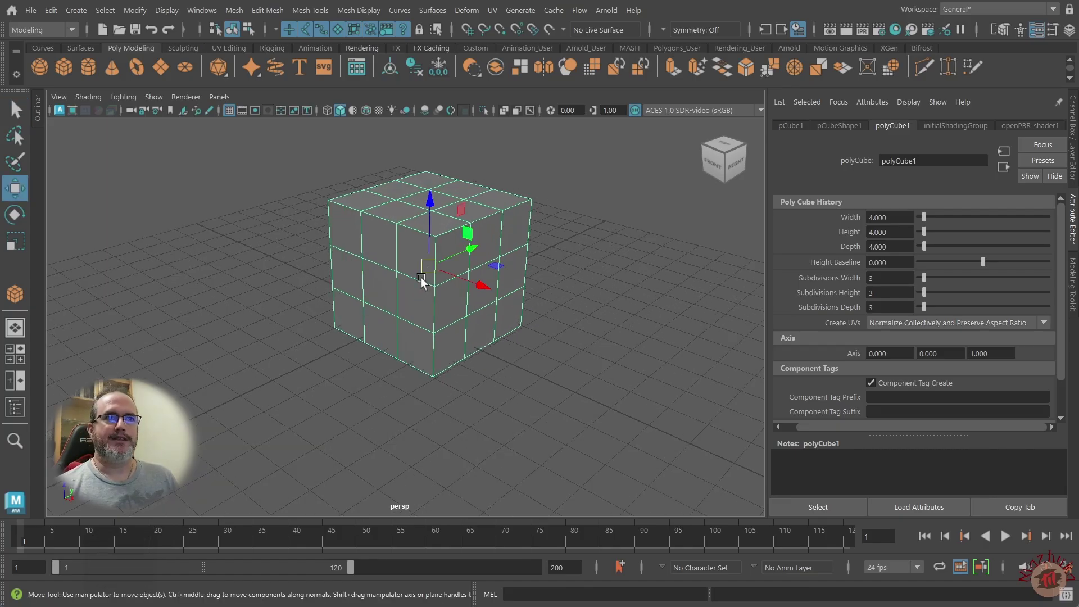
{"action": "key", "text": "w"}
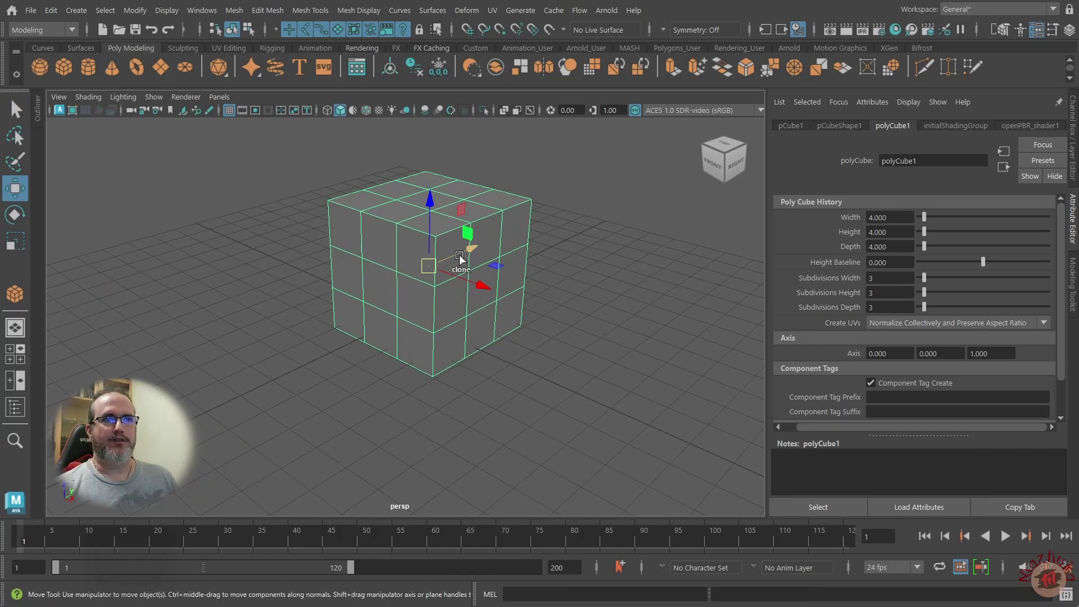
{"action": "mouse_move", "coordinate": [459, 275]}
{"action": "left_mouse_down", "text": "shift"}
{"action": "mouse_move", "coordinate": [440, 270]}
{"action": "mouse_move", "coordinate": [284, 332]}
{"action": "mouse_move", "coordinate": [319, 327]}
{"action": "left_mouse_up", "text": "shift"}
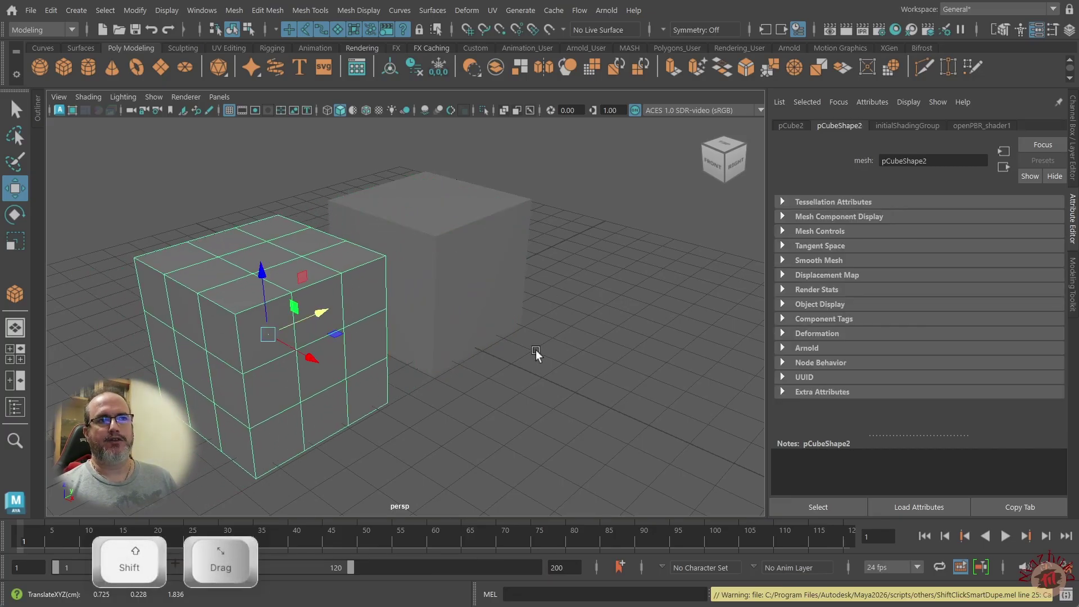
Delete the middle face on the right-view side of the cloned cube.
{"action": "middle_click_drag", "start_coordinate": [536, 344], "coordinate": [588, 333]}
{"action": "left_click_drag", "start_coordinate": [588, 333], "coordinate": [581, 313], "text": "alt"}
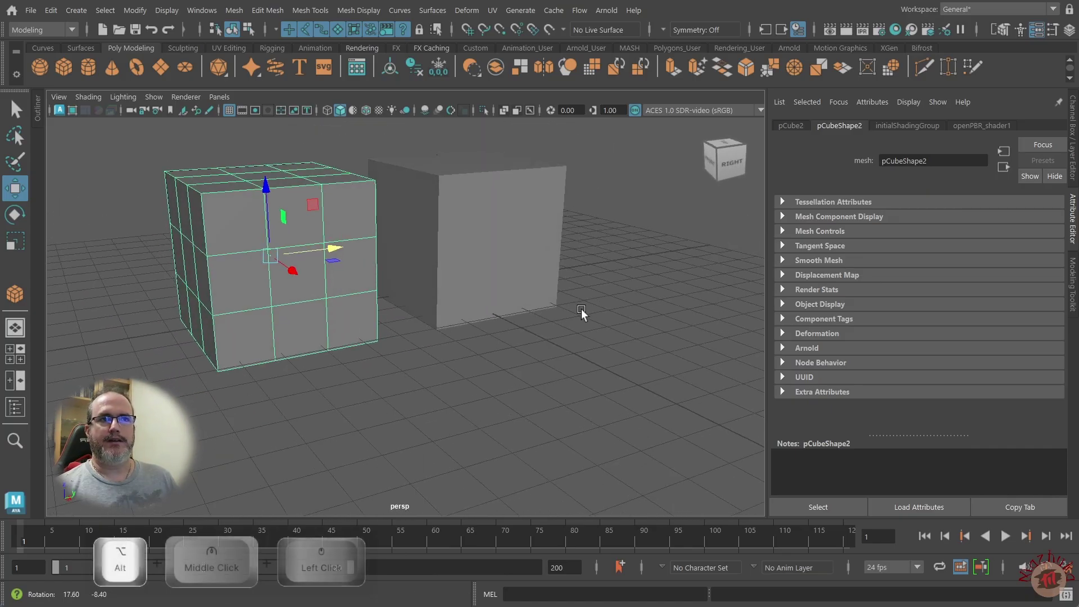
{"action": "right_click", "coordinate": [304, 293]}
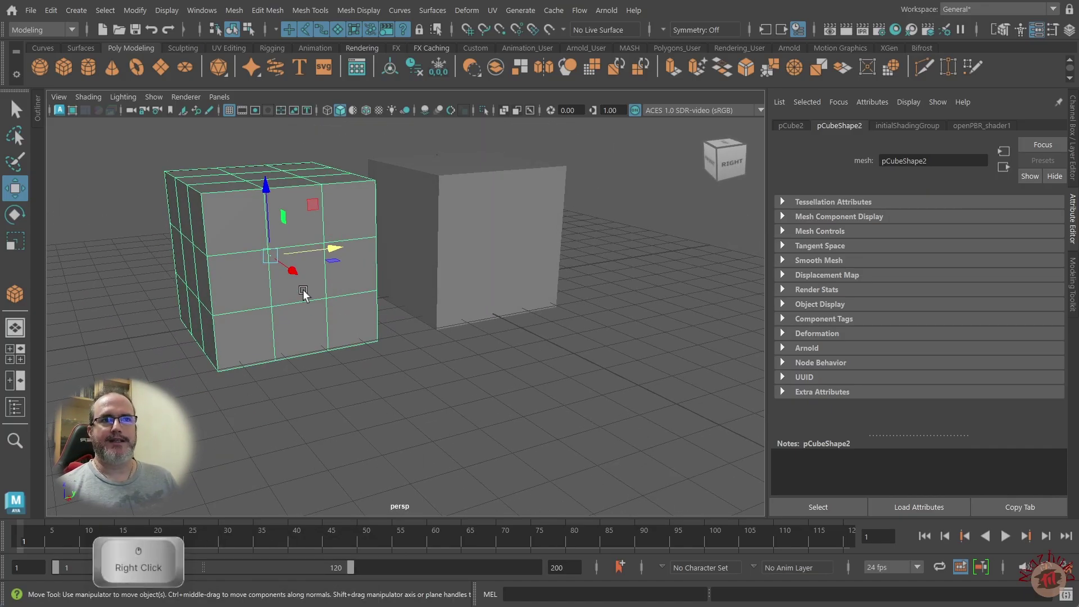
{"action": "right_click_drag", "start_coordinate": [304, 293], "coordinate": [304, 332]}
{"action": "left_click", "coordinate": [299, 277]}
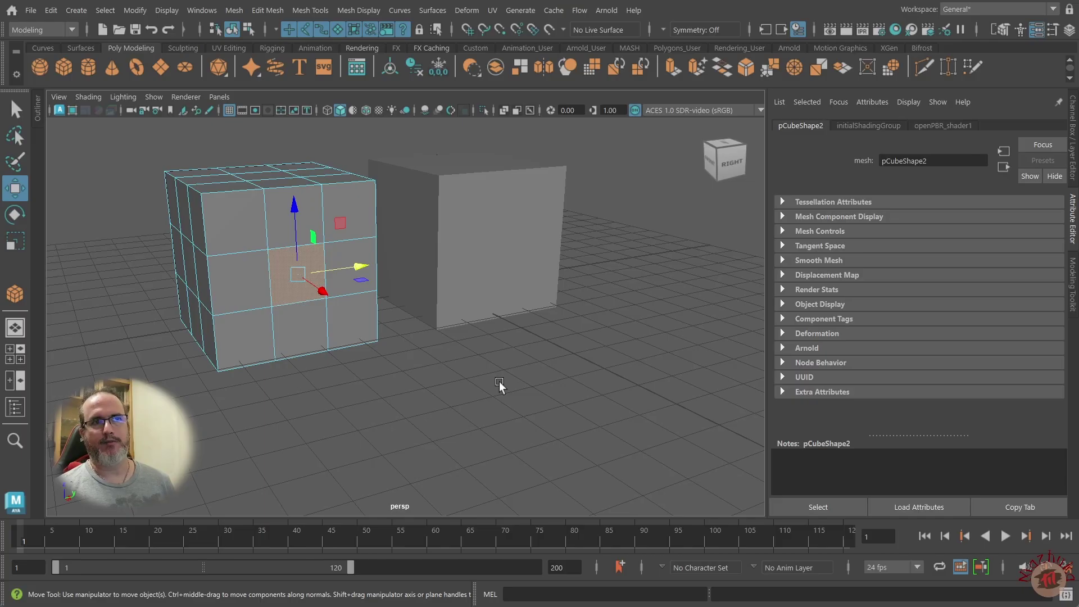
{"action": "key", "text": "Delete"}
Make the middle face on the original cube's right-view side invisible using Assign Invisible Faces, with its options reset to Assign.
{"action": "left_click", "coordinate": [488, 223]}
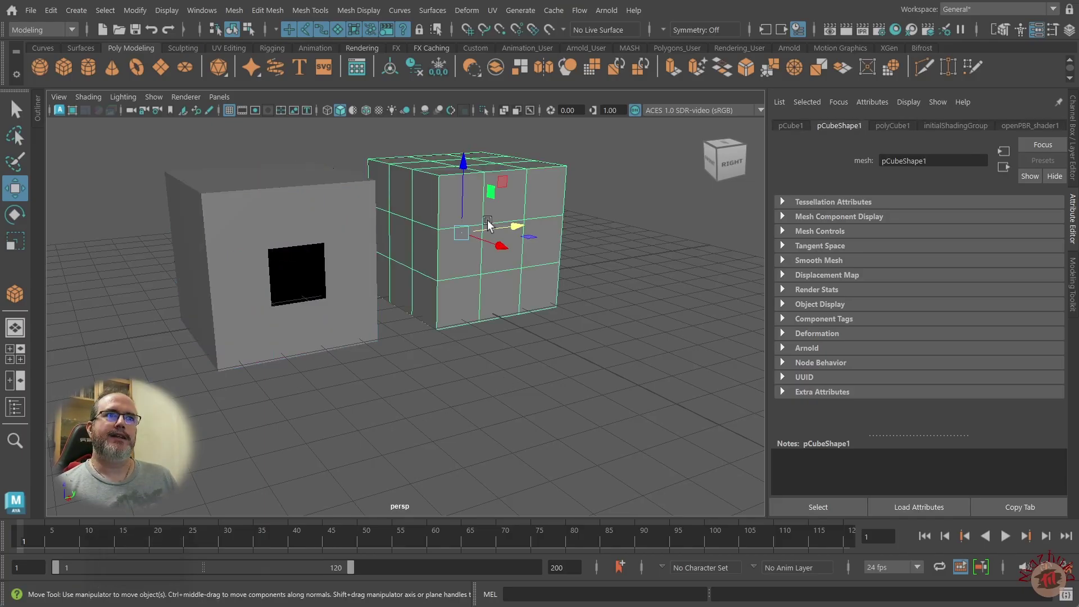
{"action": "right_click_drag", "start_coordinate": [494, 258], "coordinate": [493, 292]}
{"action": "left_click", "coordinate": [502, 247]}
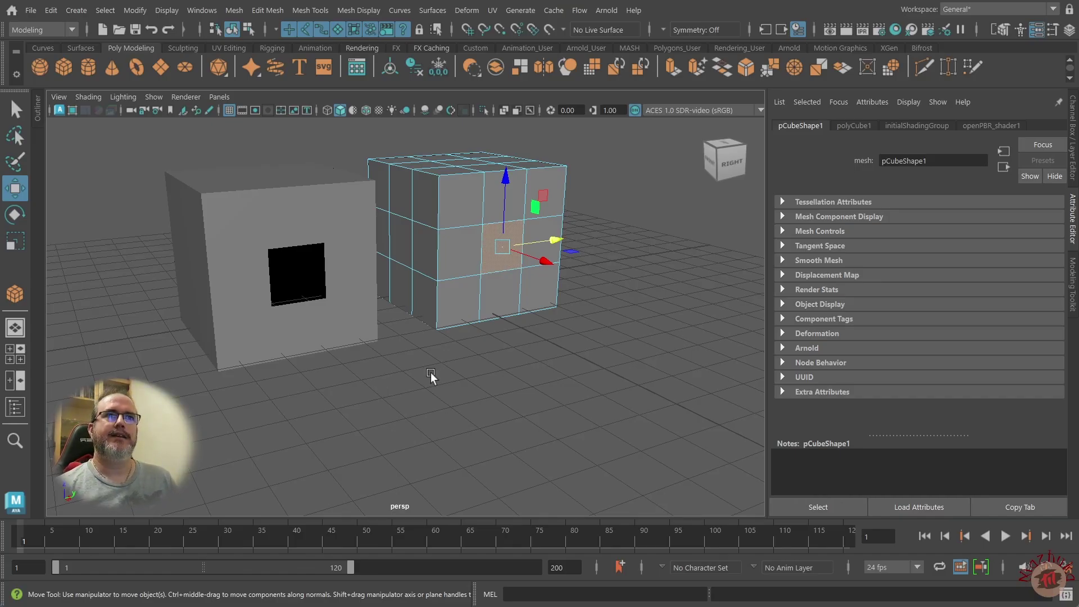
{"action": "left_click", "coordinate": [487, 265]}
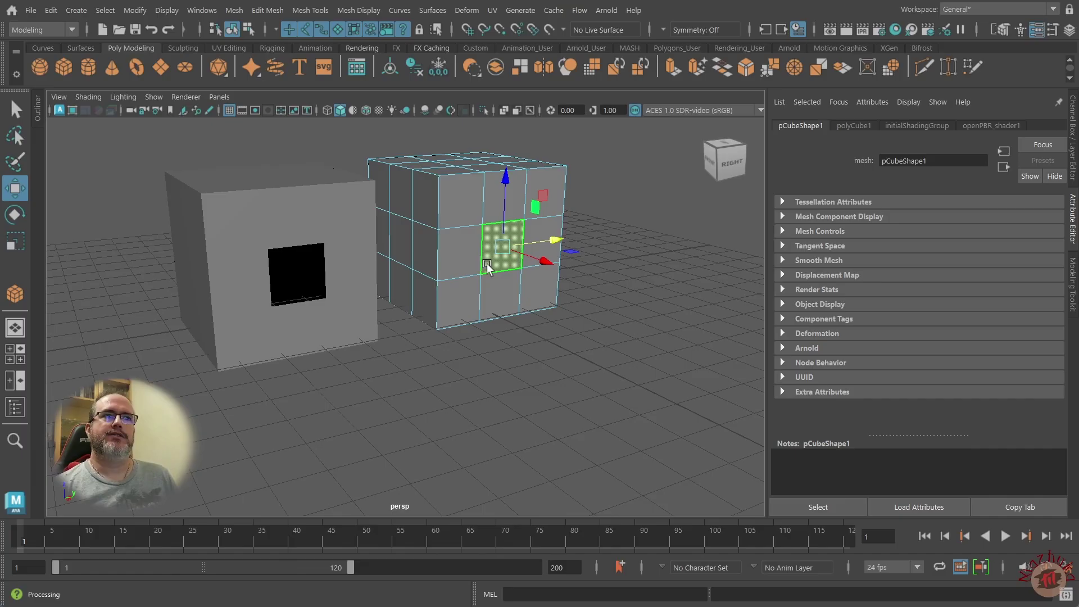
{"action": "left_click", "coordinate": [267, 10]}
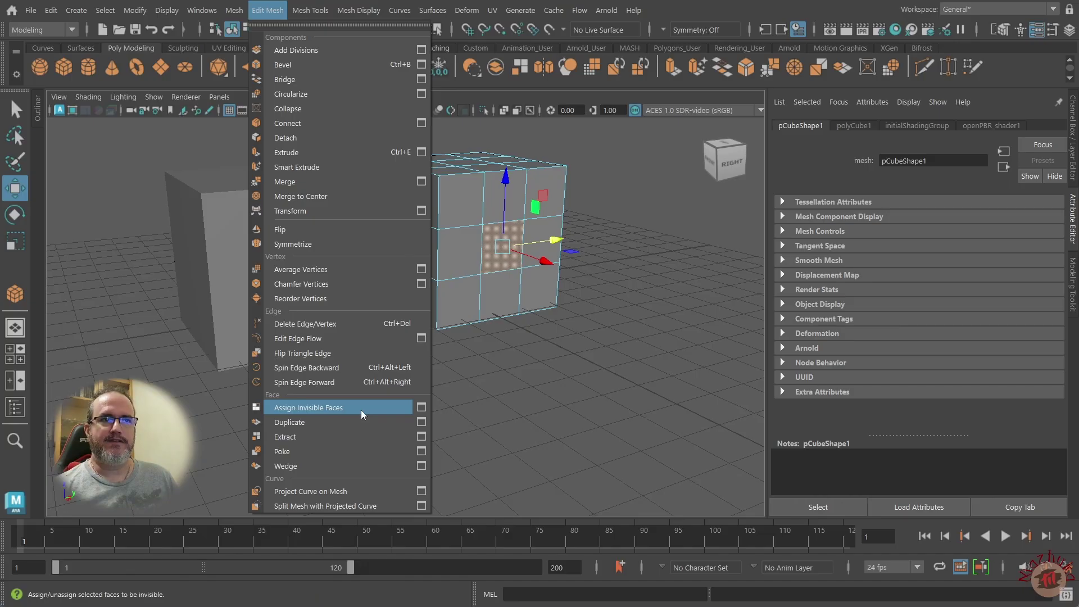
{"action": "left_click", "coordinate": [422, 412]}
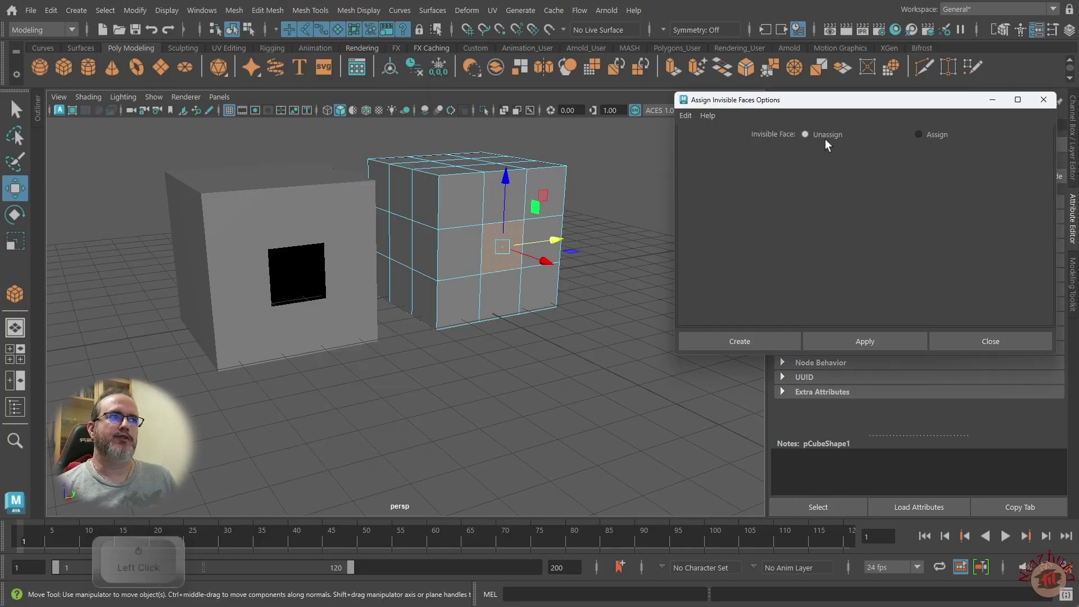
{"action": "left_click_drag", "start_coordinate": [837, 115], "coordinate": [371, 146]}
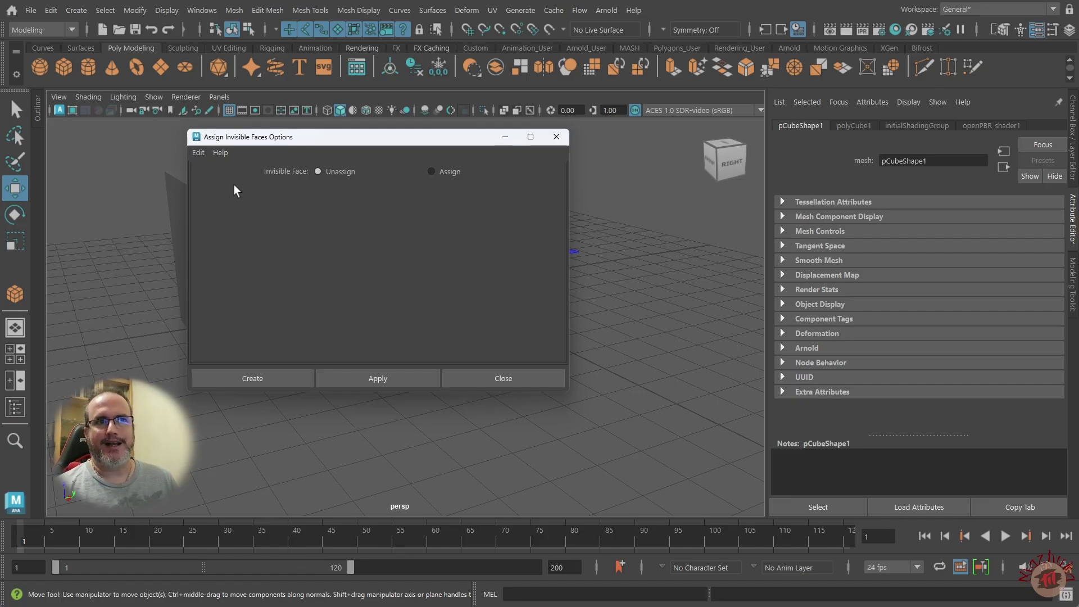
{"action": "left_click", "coordinate": [198, 152]}
{"action": "left_click", "coordinate": [210, 182]}
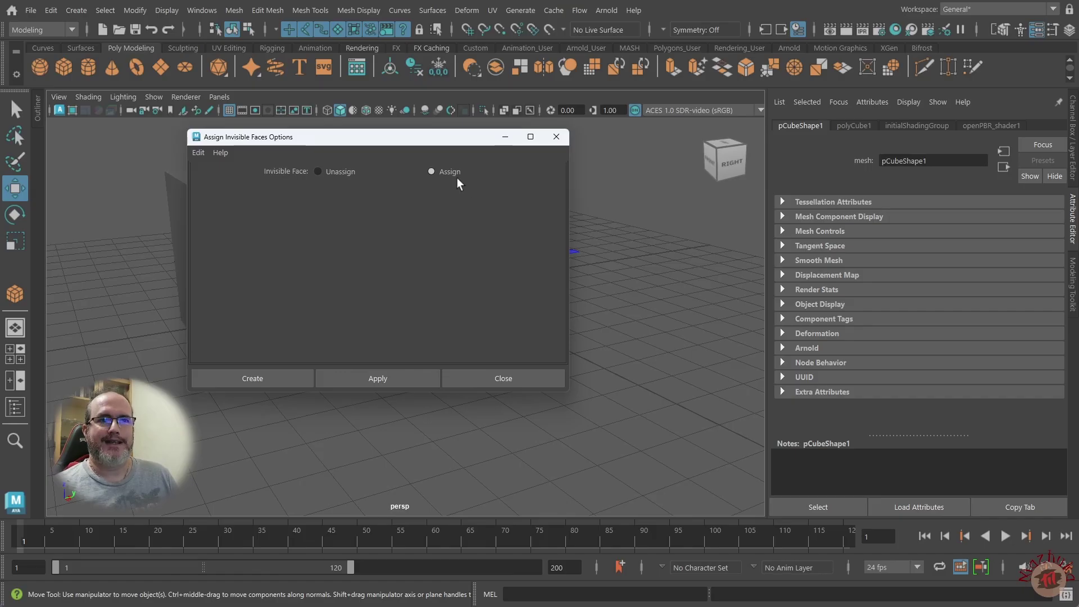
{"action": "left_click", "coordinate": [370, 378]}
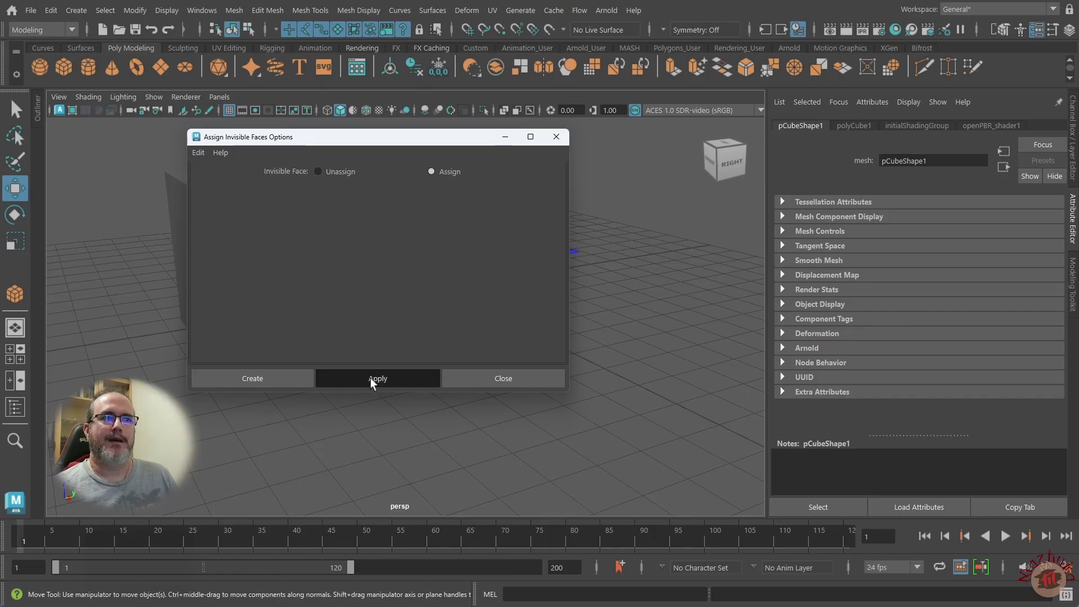
{"action": "left_click", "coordinate": [558, 142]}
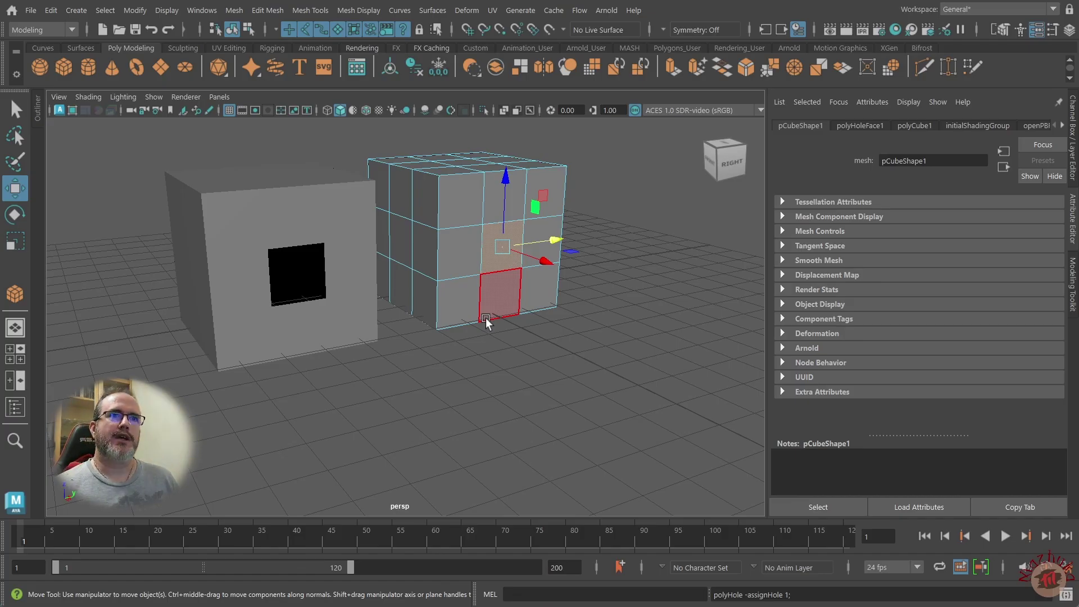
Render the current frame with nothing selected and compare the holes in both cubes.
{"action": "left_click", "coordinate": [484, 352]}
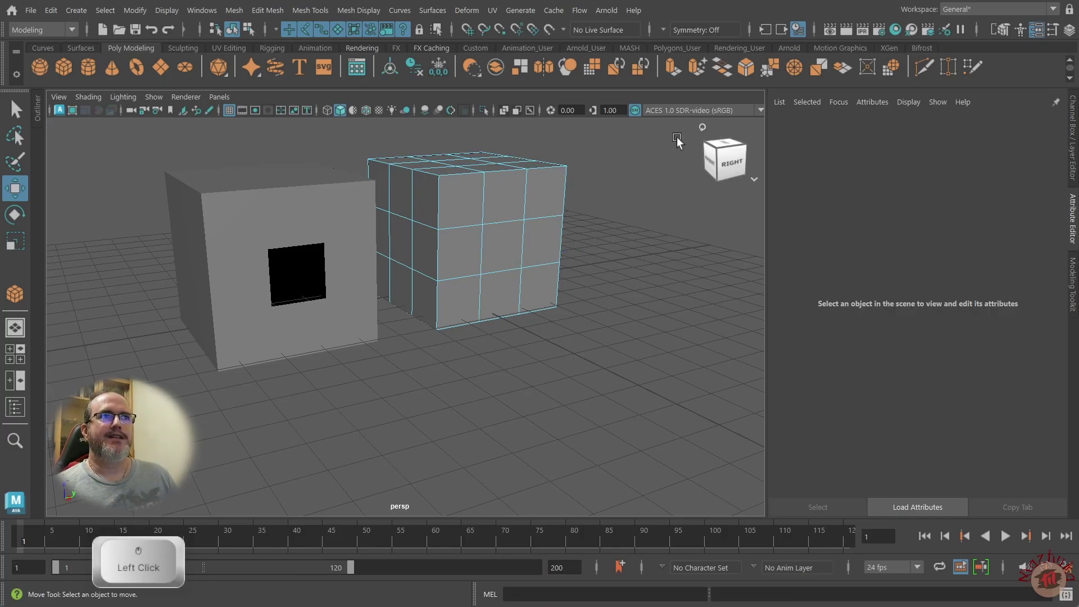
{"action": "left_click", "coordinate": [786, 328]}
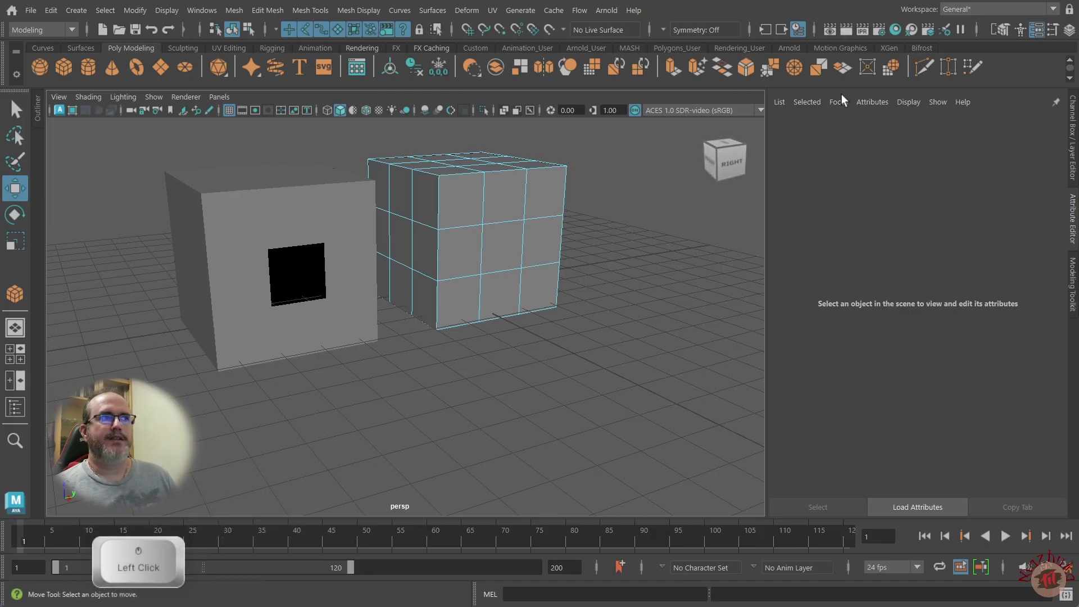
{"action": "left_click", "coordinate": [845, 32]}
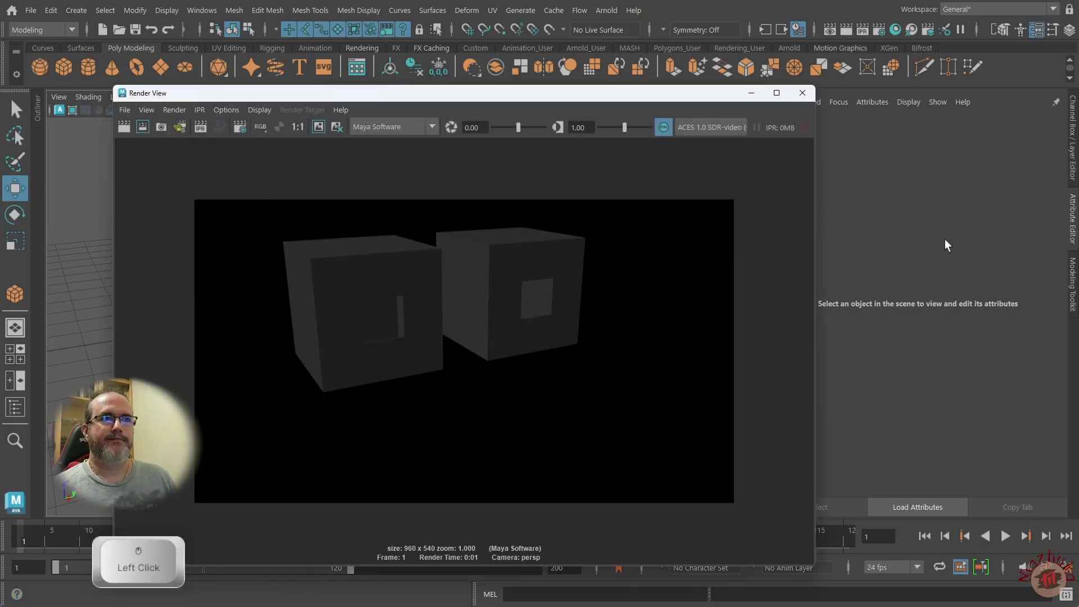
{"action": "scroll", "coordinate": [411, 312], "scroll_direction": "up", "scroll_amount": 2}
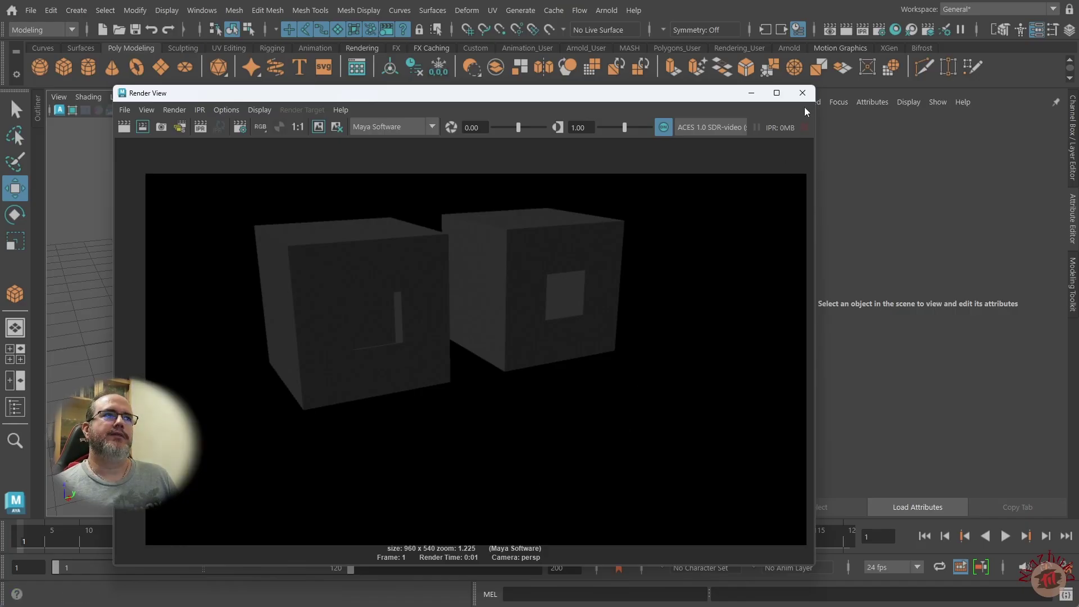
{"action": "left_click", "coordinate": [802, 92]}
Apply Smooth to the original cube that has the invisible face.
{"action": "right_click", "coordinate": [436, 423]}
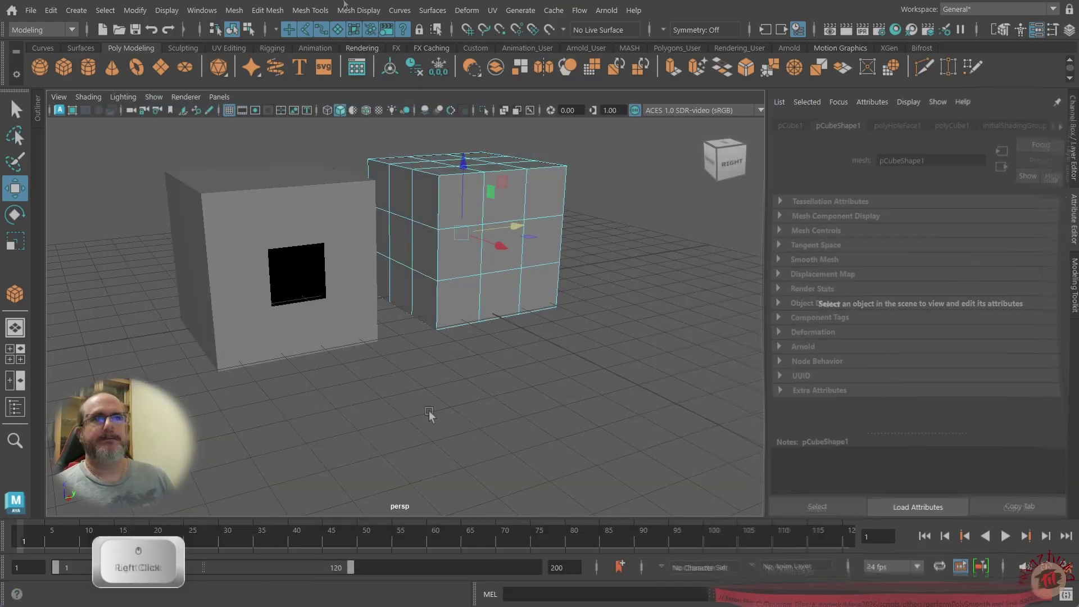
{"action": "left_click", "coordinate": [264, 10]}
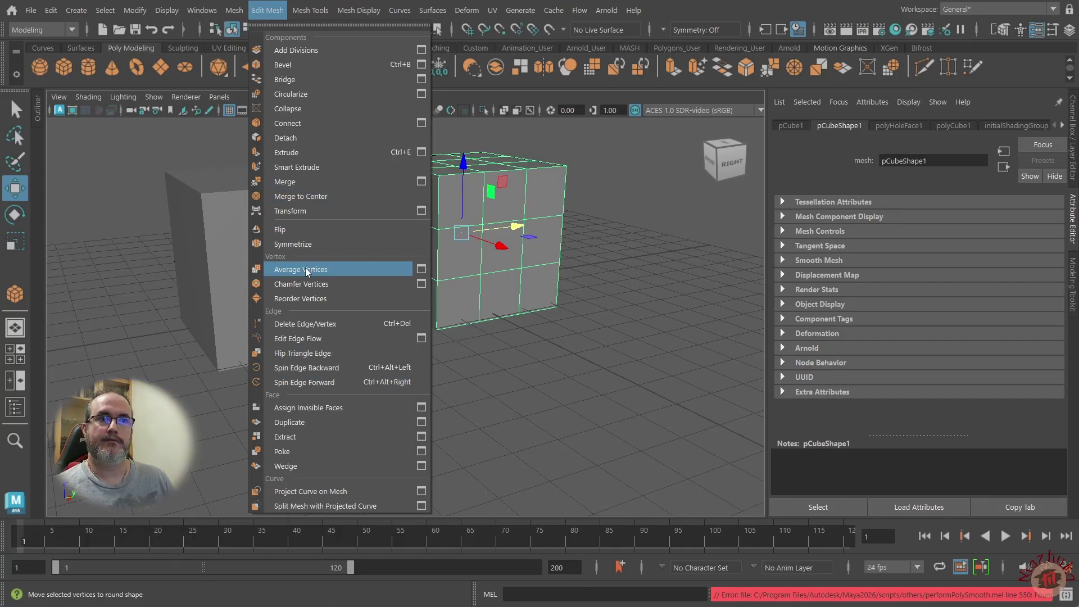
{"action": "mouse_move", "coordinate": [234, 10]}
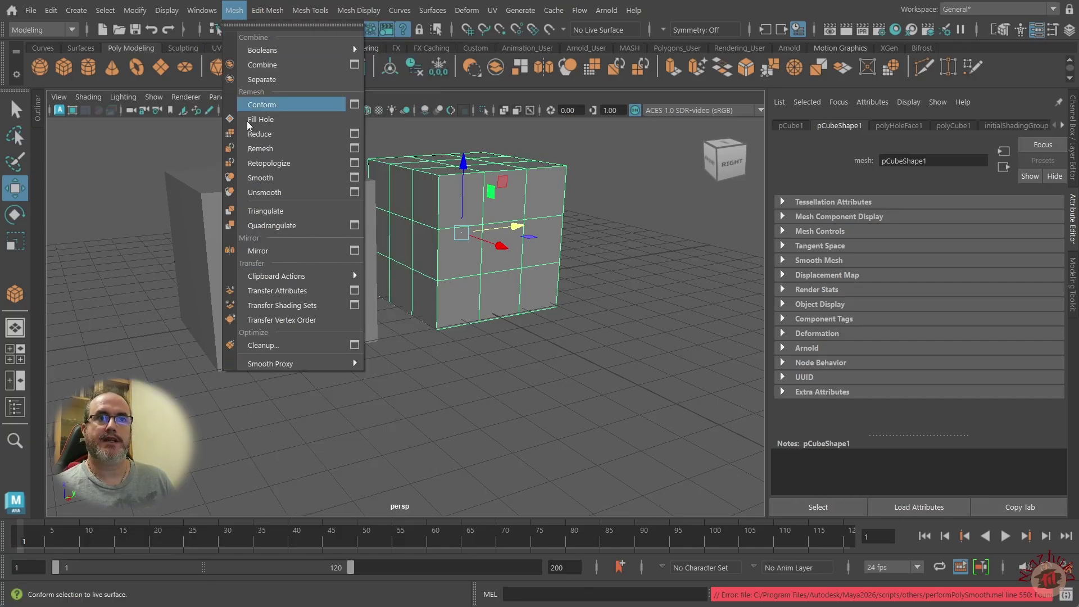
{"action": "left_click", "coordinate": [275, 178]}
Apply Smooth to the cloned cube that has the deleted face and clear the selection.
{"action": "left_click", "coordinate": [251, 203]}
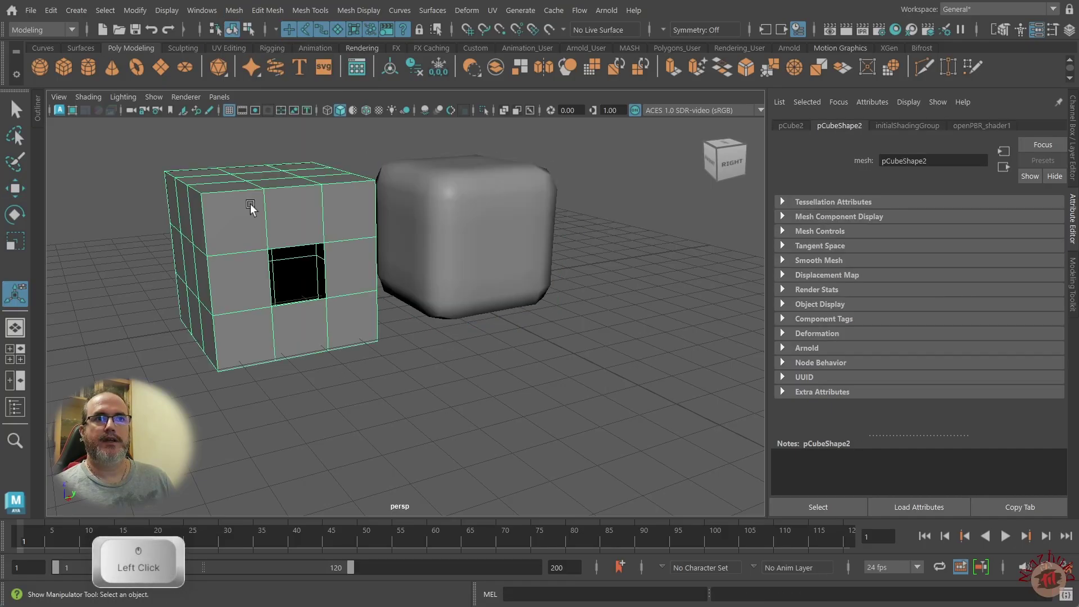
{"action": "left_click", "coordinate": [234, 10]}
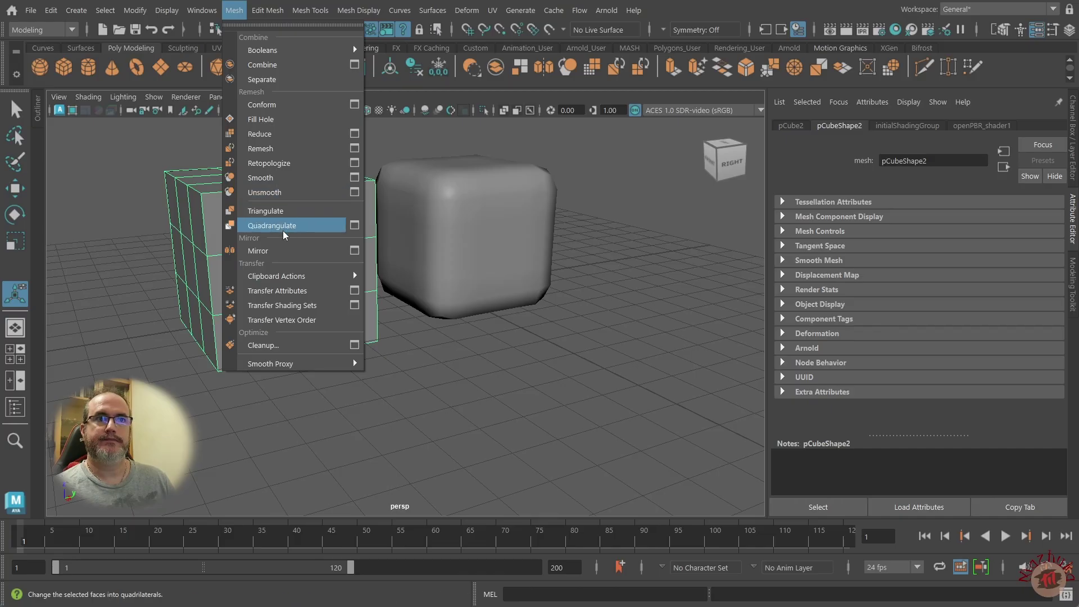
{"action": "left_click", "coordinate": [282, 177]}
{"action": "left_click", "coordinate": [420, 336]}
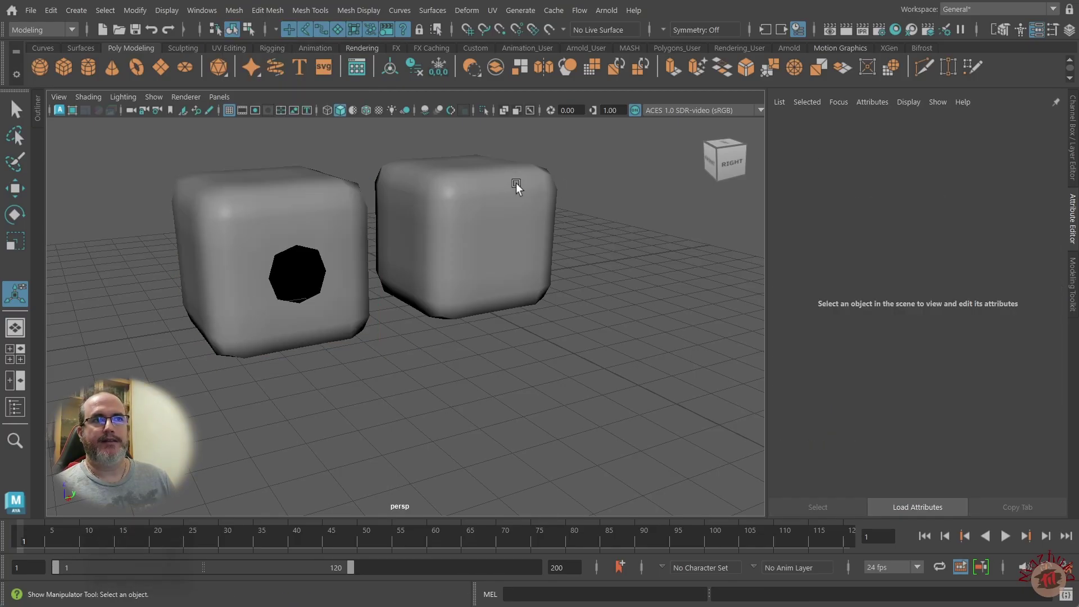
Raise the smoothing Division Levels to 2 on both the original and the cloned cube.
{"action": "left_click", "coordinate": [517, 204]}
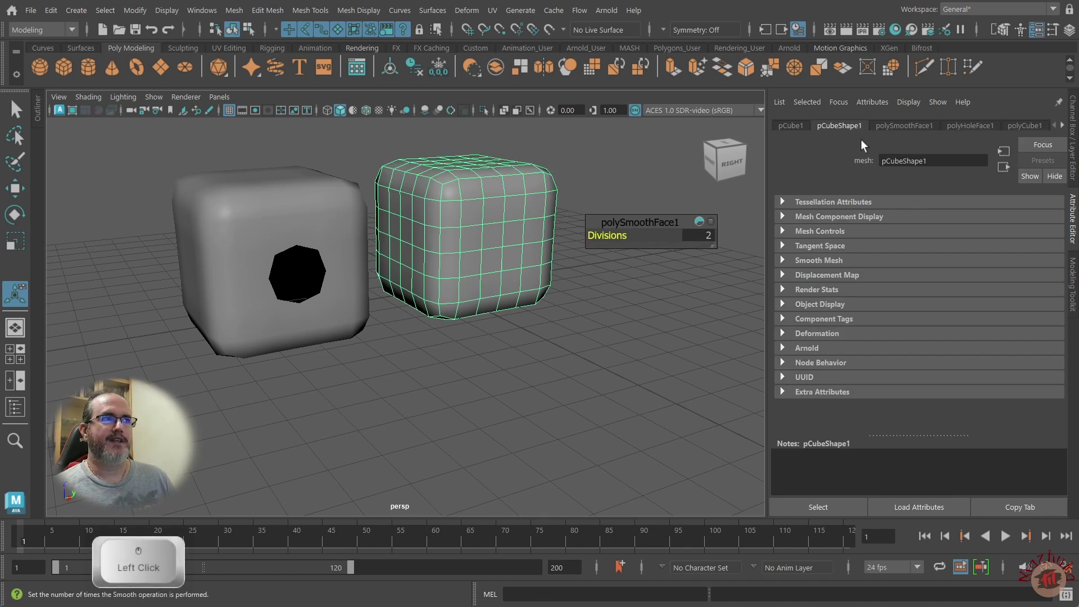
{"action": "left_click", "coordinate": [899, 127]}
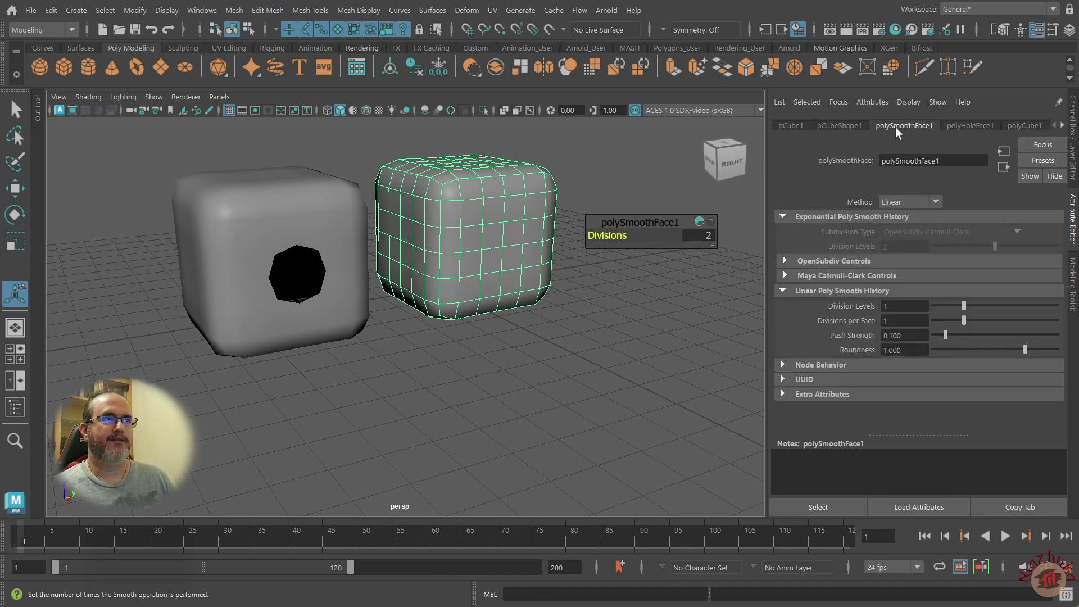
{"action": "left_click", "coordinate": [975, 307]}
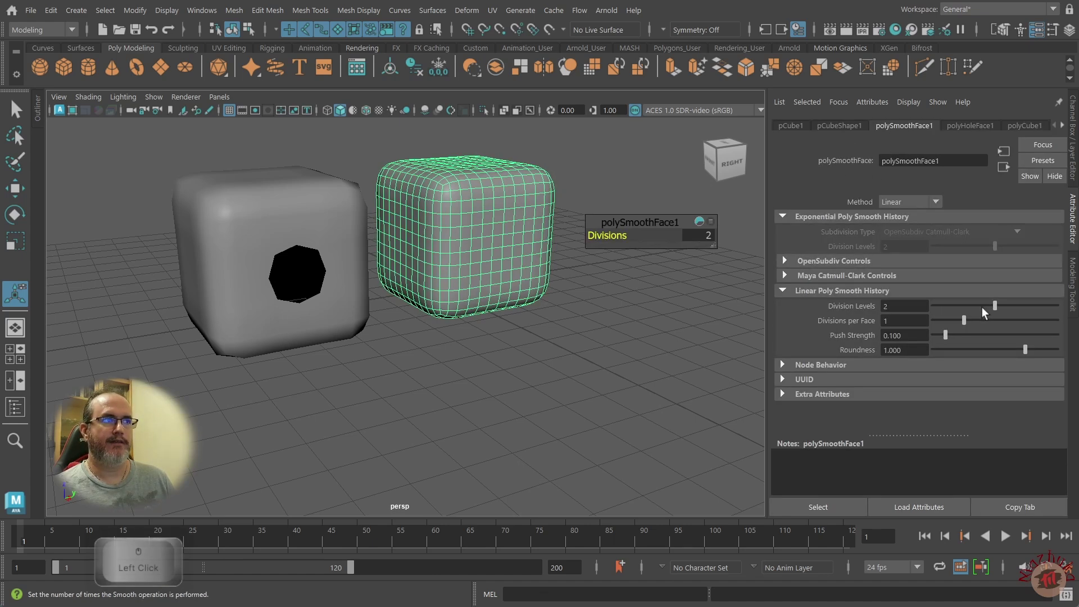
{"action": "left_click", "coordinate": [346, 221]}
{"action": "left_click_drag", "start_coordinate": [967, 306], "coordinate": [984, 305]}
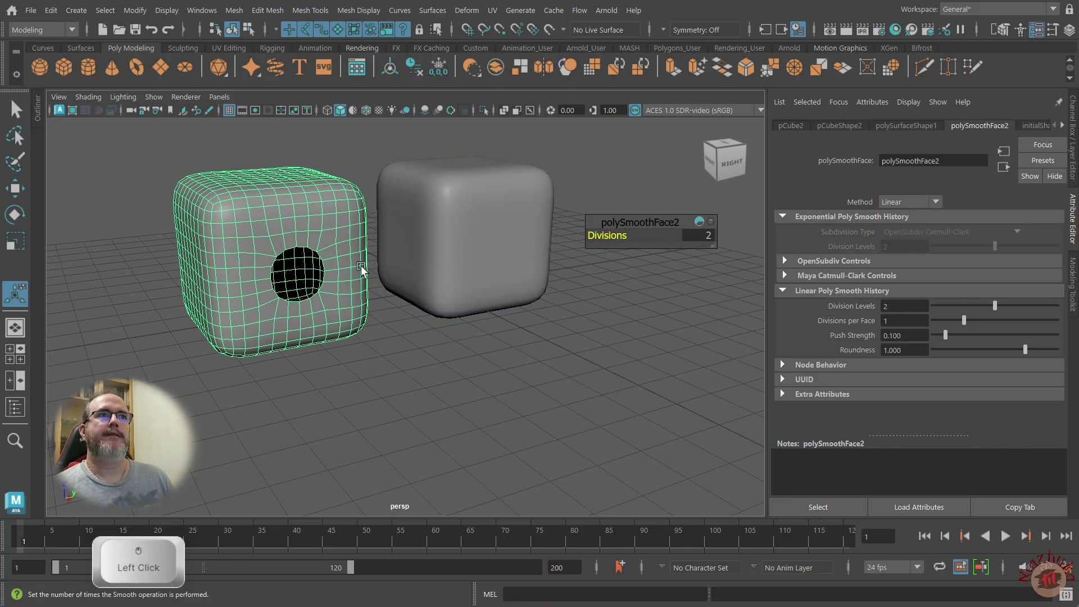
Render the current frame and compare the hole shapes in the two smoothed cubes.
{"action": "left_click", "coordinate": [847, 31]}
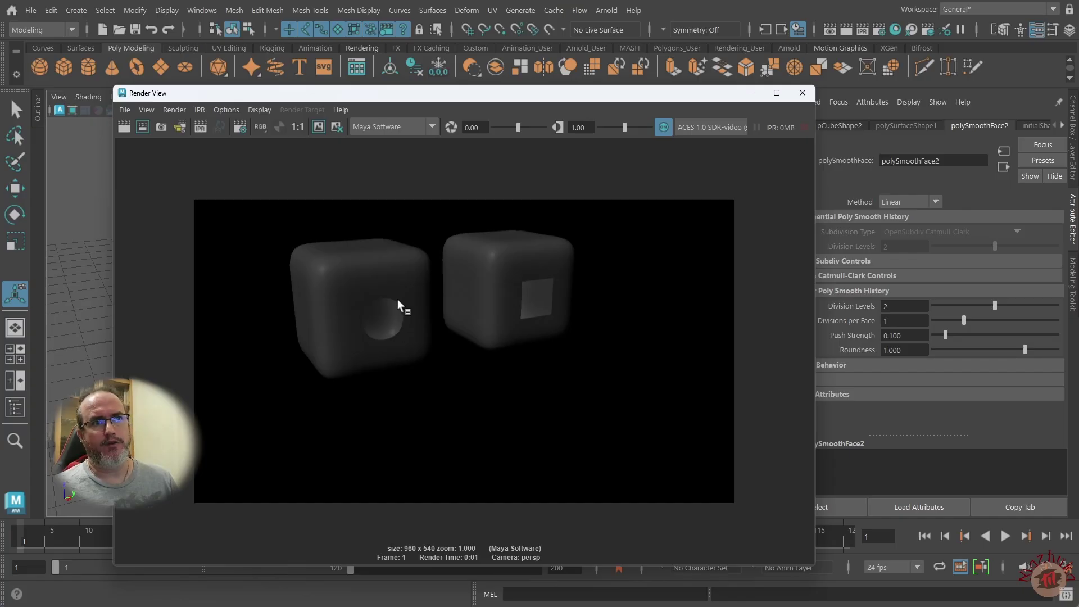
{"action": "scroll", "coordinate": [403, 327], "scroll_direction": "up", "scroll_amount": 3}
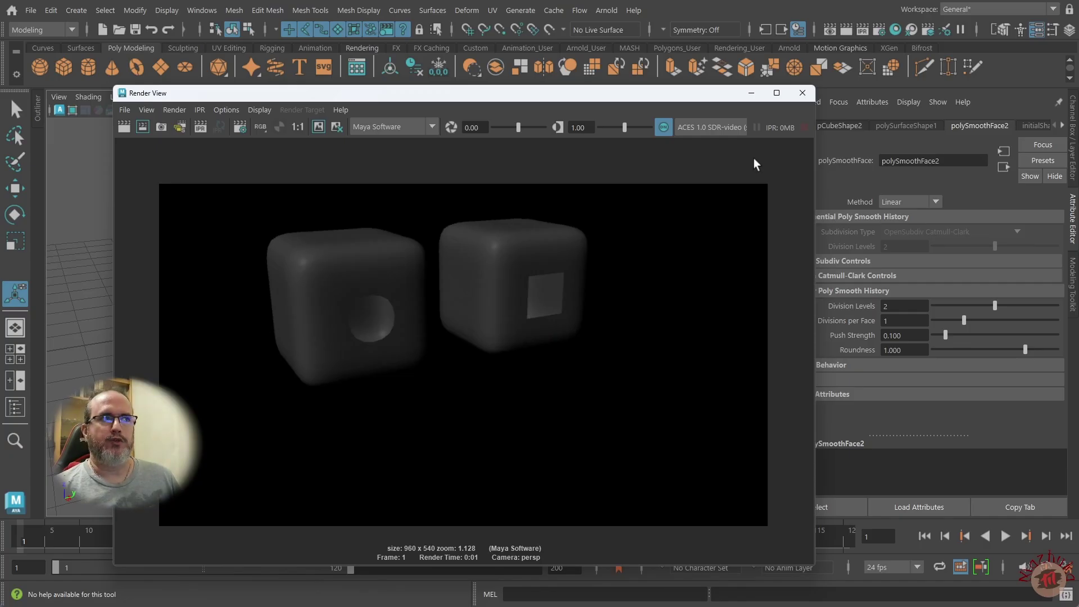
{"action": "left_click", "coordinate": [803, 92]}
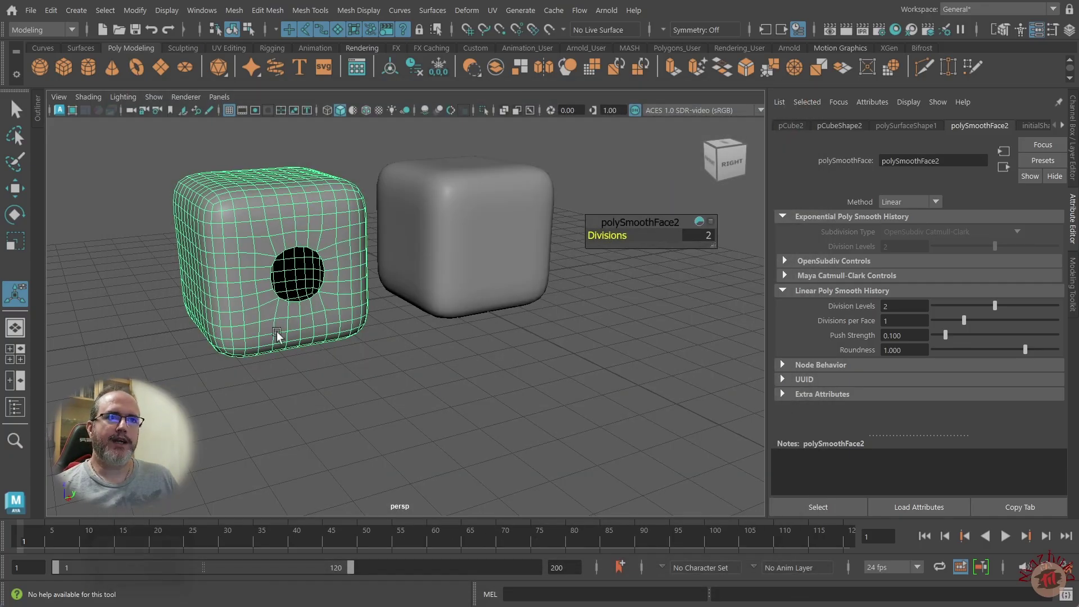
{"action": "left_click", "coordinate": [273, 241]}
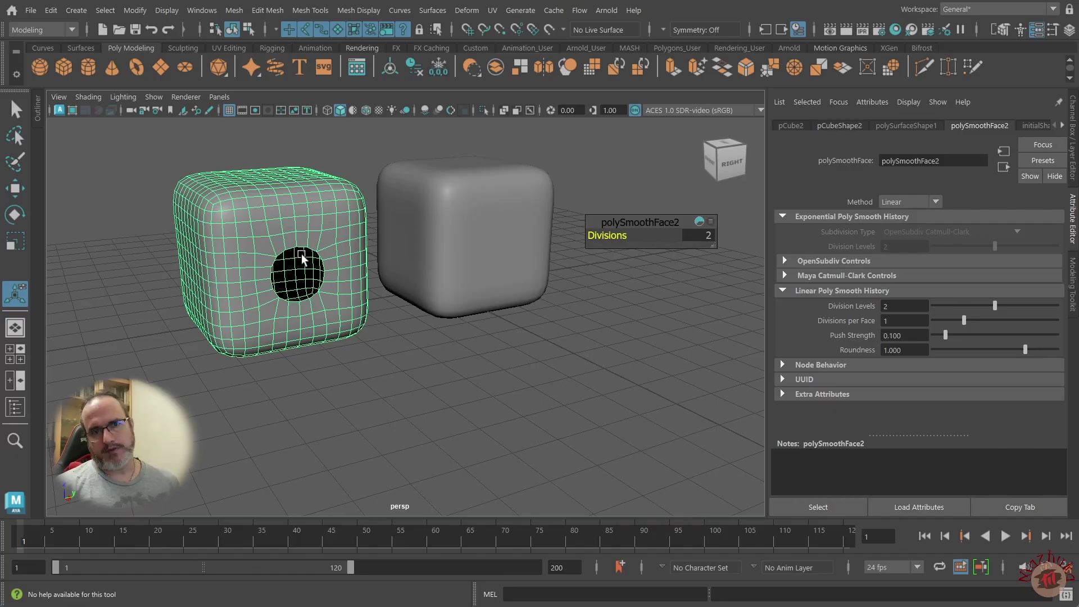
Start a new empty scene and locate the Duplicate command for faces.
{"action": "left_click", "coordinate": [33, 19]}
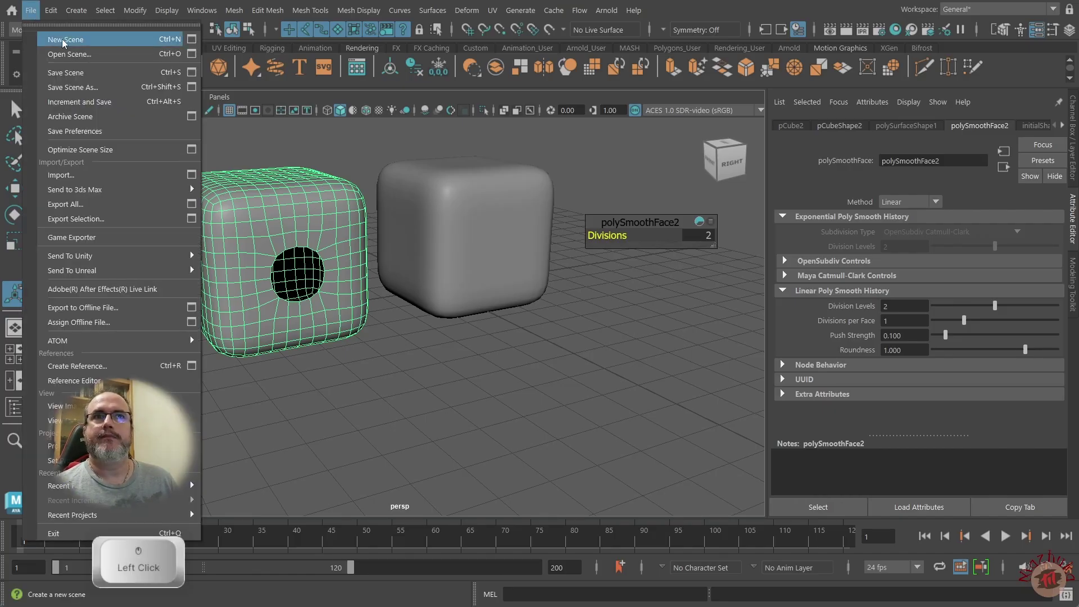
{"action": "left_click", "coordinate": [62, 39]}
{"action": "left_click", "coordinate": [509, 311]}
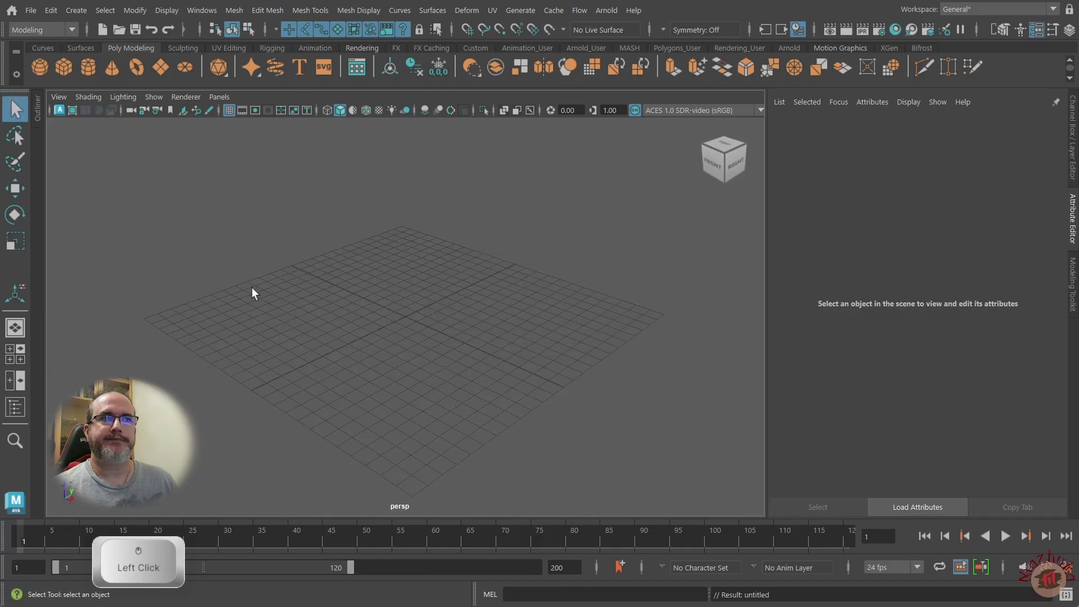
{"action": "left_click", "coordinate": [280, 11]}
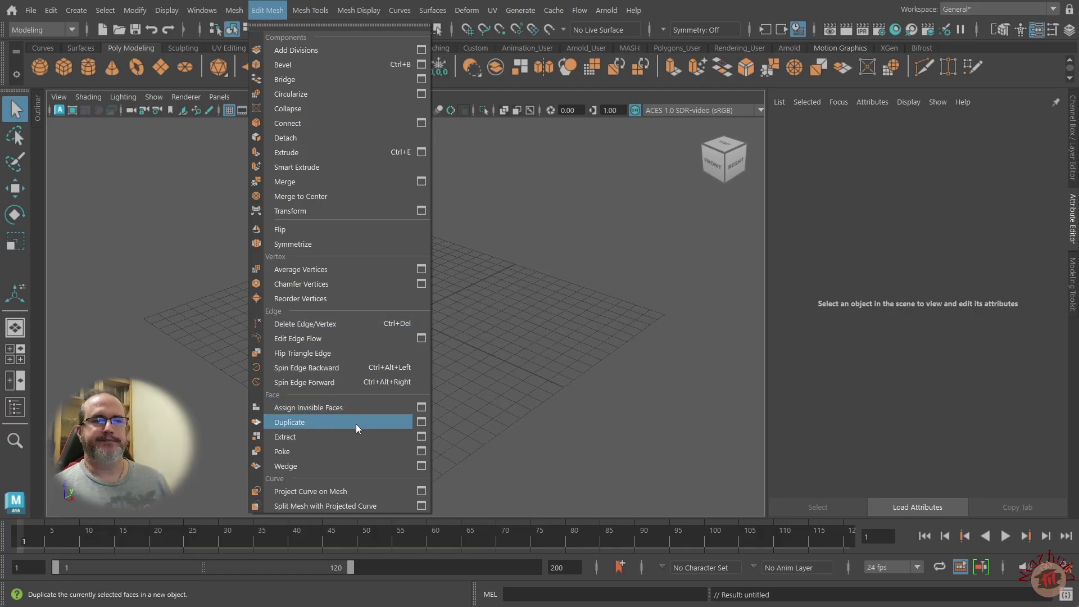
{"action": "left_click", "coordinate": [517, 370]}
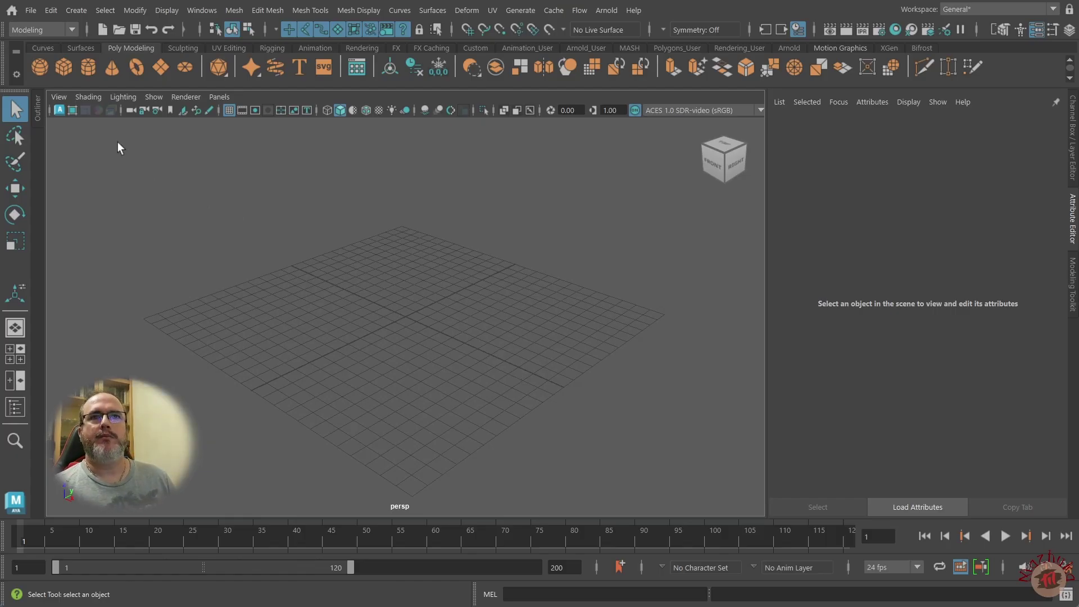
Create a polygon cube near the grid's centre and set its width, height and depth to 4.
{"action": "left_click", "coordinate": [63, 67]}
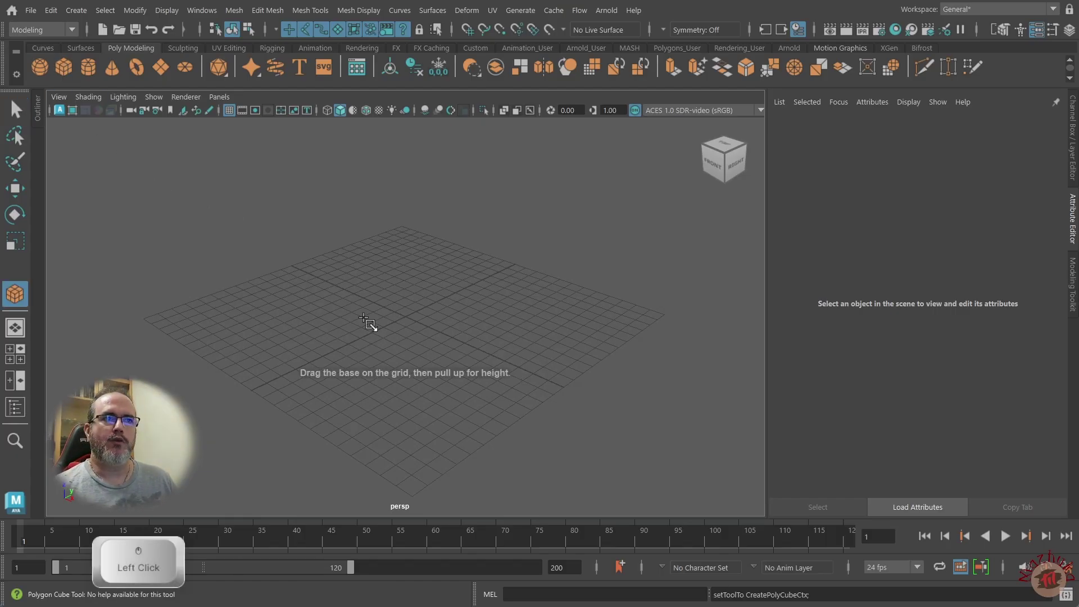
{"action": "left_click_drag", "start_coordinate": [363, 318], "coordinate": [478, 247]}
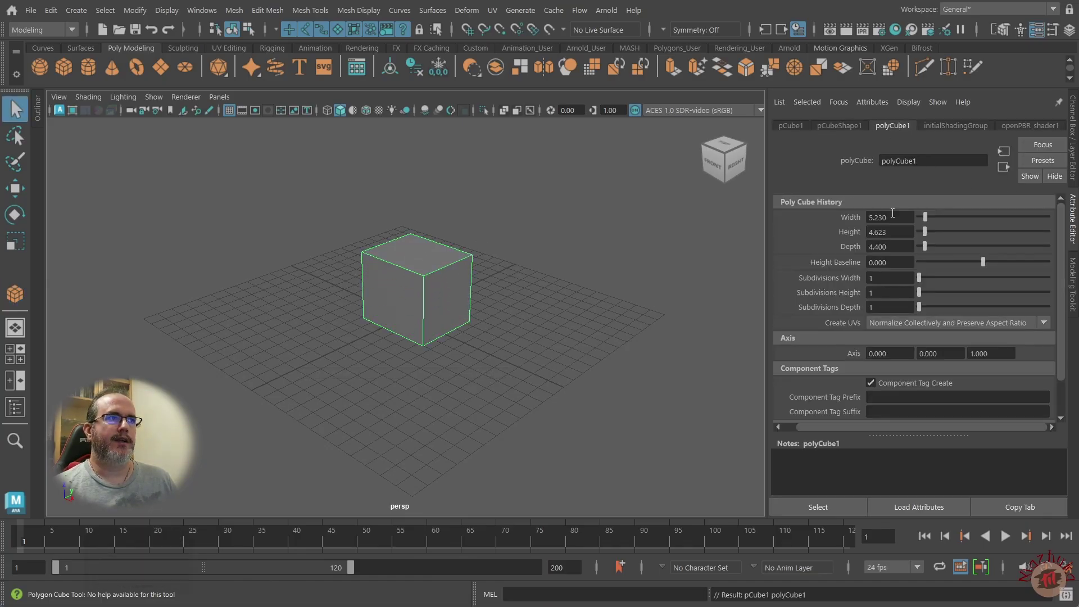
{"action": "double_click", "coordinate": [890, 216]}
{"action": "type", "text": "4"}
{"action": "key", "text": "Tab"}
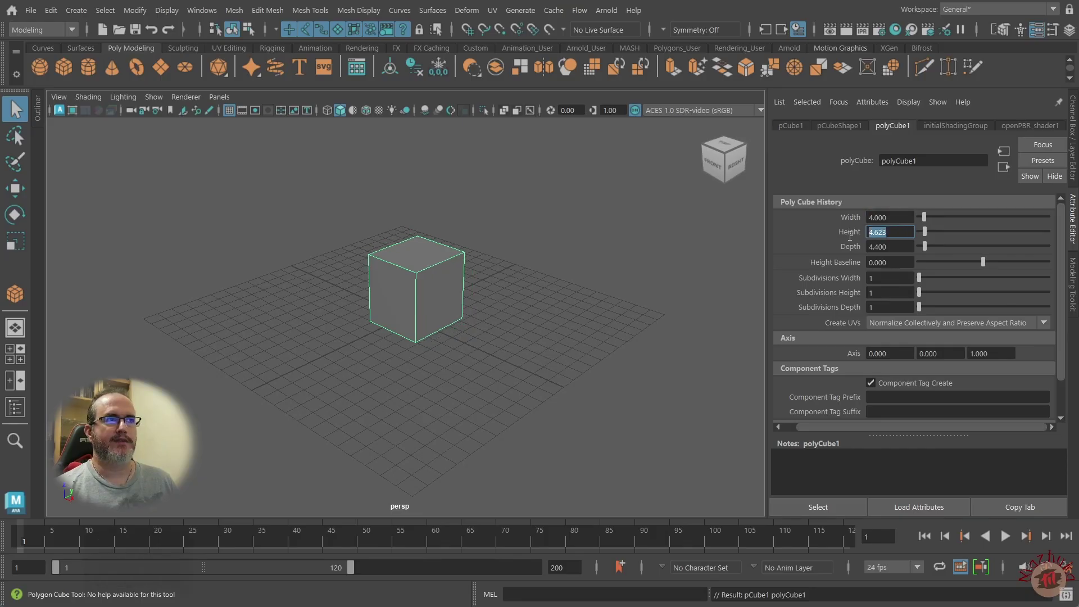
{"action": "type", "text": "4"}
{"action": "key", "text": "Tab"}
{"action": "type", "text": "4"}
Set the cube's width, height and depth subdivisions to 3 each.
{"action": "left_click_drag", "start_coordinate": [879, 277], "coordinate": [849, 282]}
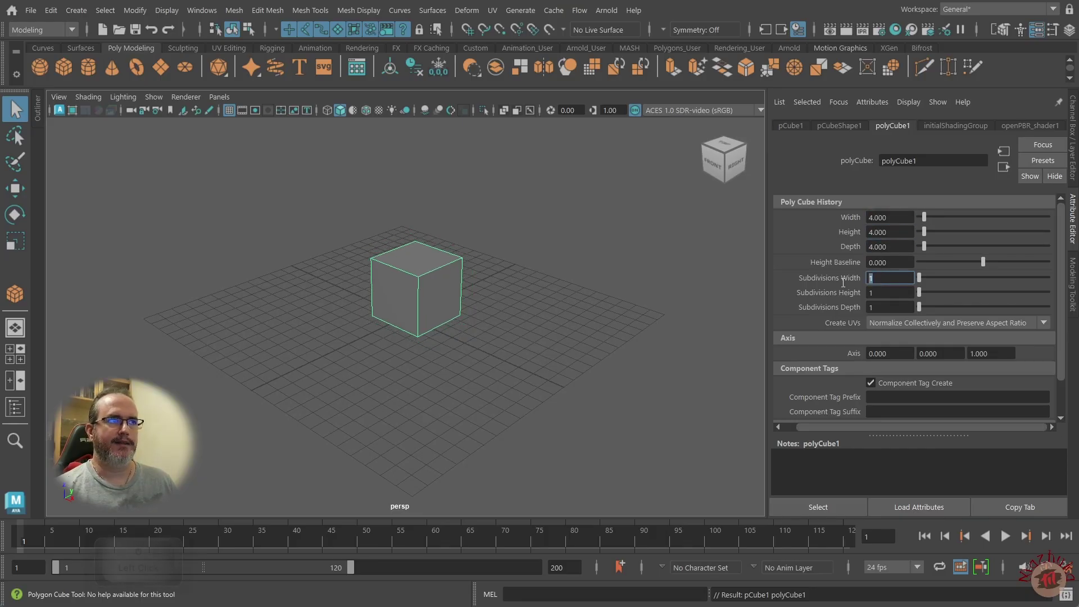
{"action": "type", "text": "3"}
{"action": "left_click", "coordinate": [875, 290]}
{"action": "double_click", "coordinate": [875, 307]}
{"action": "type", "text": "3"}
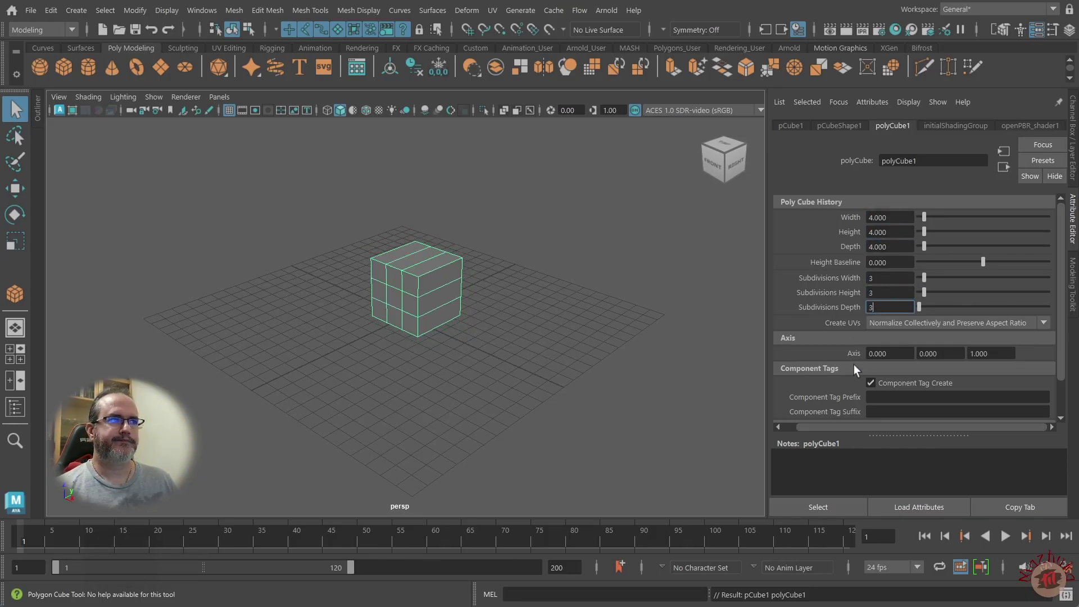
{"action": "key", "text": "Return"}
Select the three faces of the middle row on the cube's front side in face mode.
{"action": "key", "text": "f"}
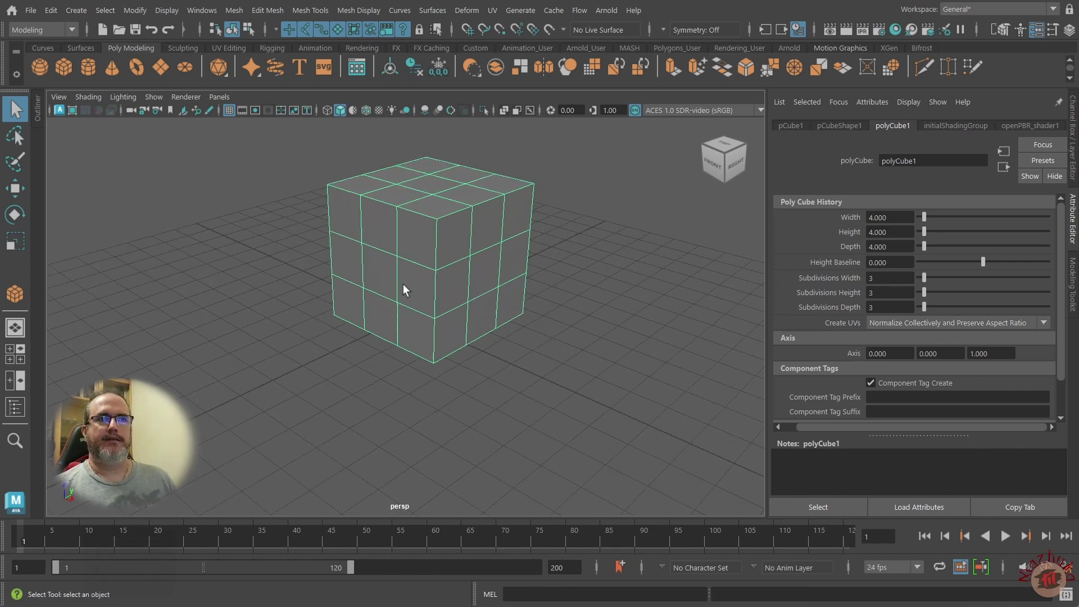
{"action": "middle_click_drag", "start_coordinate": [413, 310], "coordinate": [416, 346], "text": "alt"}
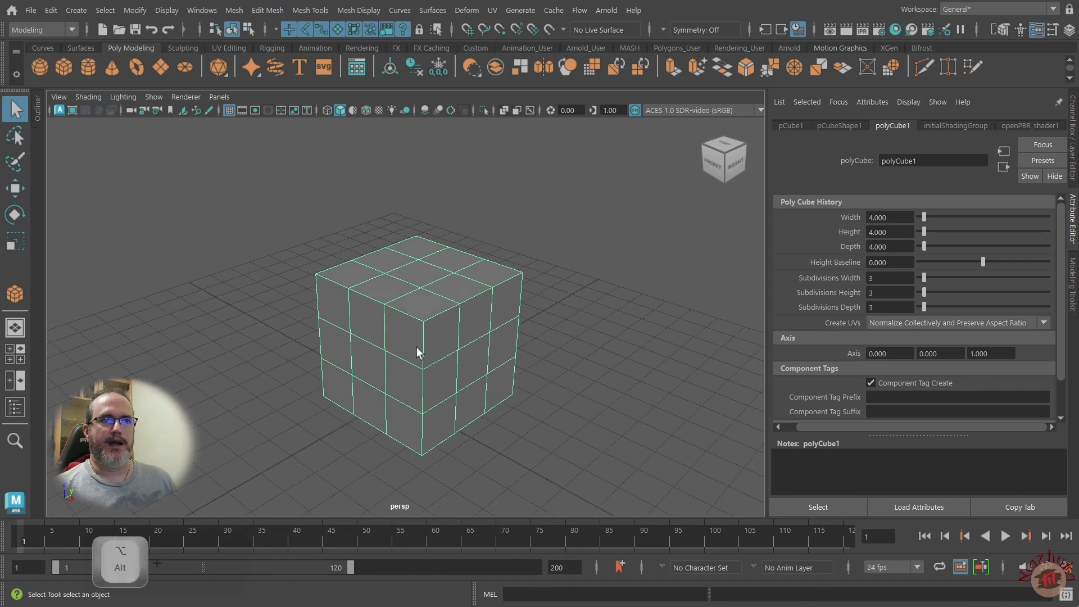
{"action": "right_click", "coordinate": [419, 330]}
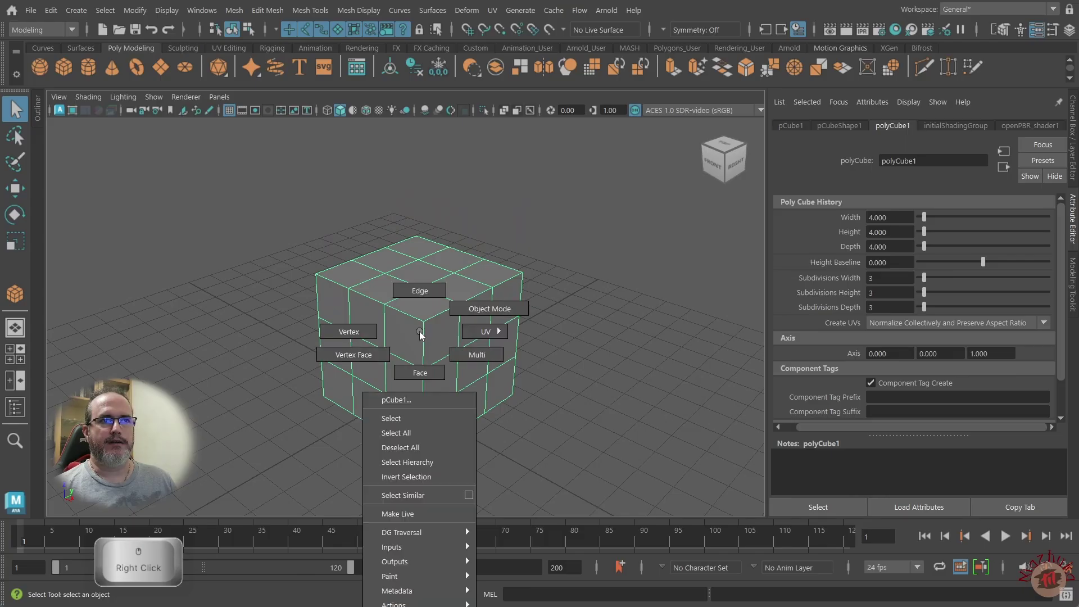
{"action": "right_click_drag", "start_coordinate": [419, 330], "coordinate": [422, 372]}
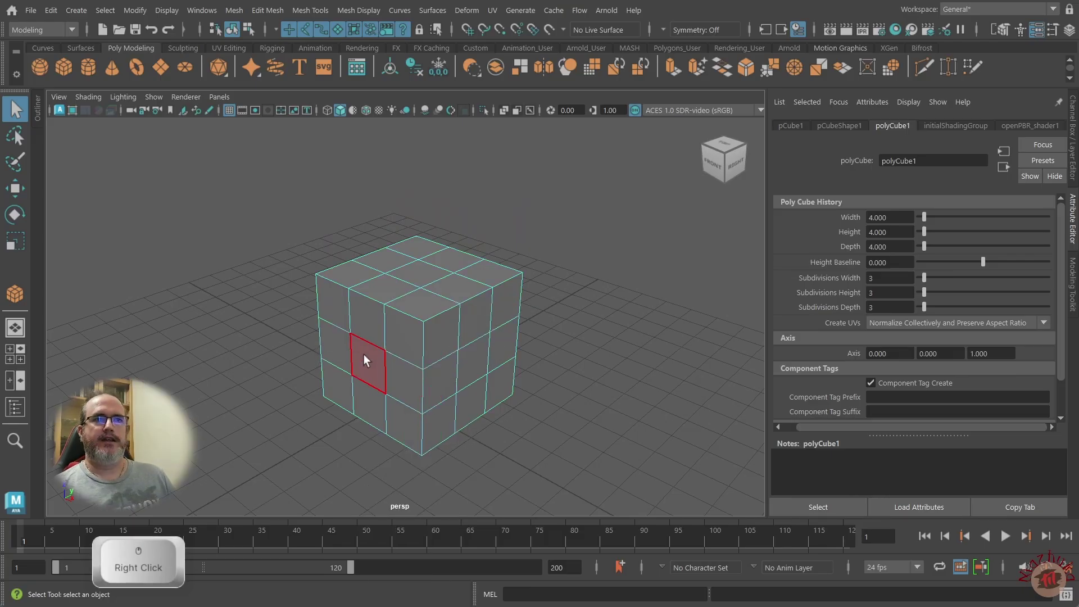
{"action": "left_click", "coordinate": [338, 347]}
{"action": "left_click", "coordinate": [366, 361], "text": "shift"}
{"action": "left_click", "coordinate": [397, 377], "text": "shift"}
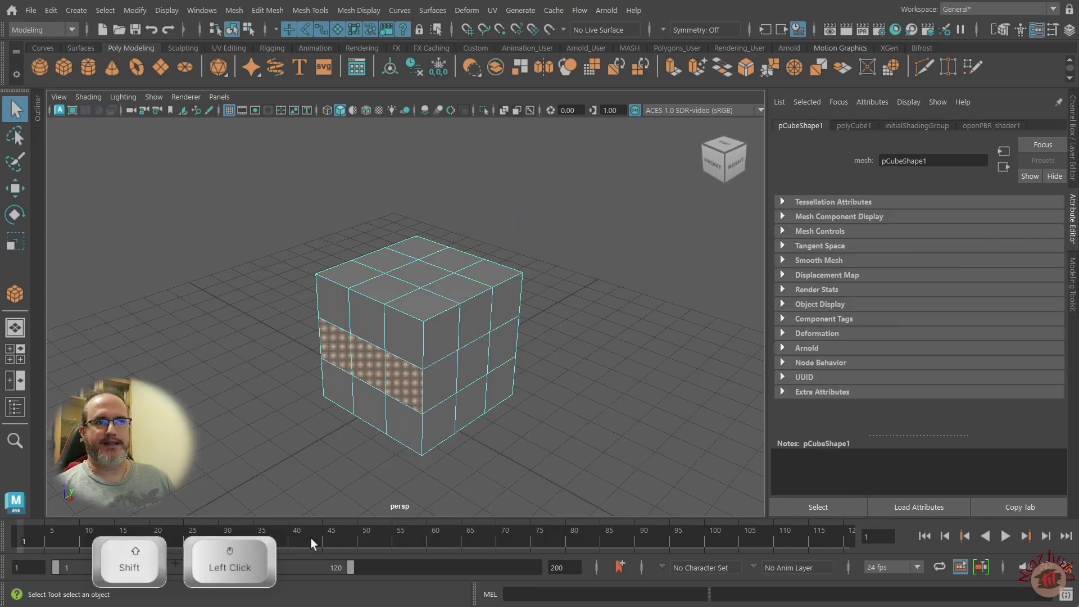
{"action": "left_click", "coordinate": [388, 364], "text": "shift"}
Duplicate the selected faces with Separate duplicated faces turned off and an offset of 0.
{"action": "left_click", "coordinate": [265, 15]}
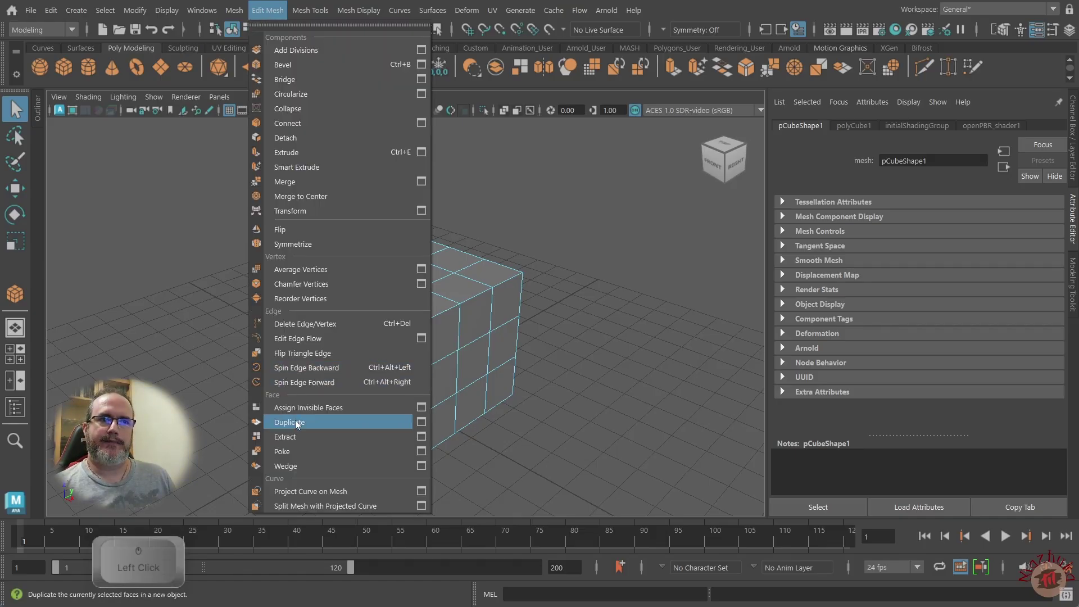
{"action": "left_click", "coordinate": [422, 425]}
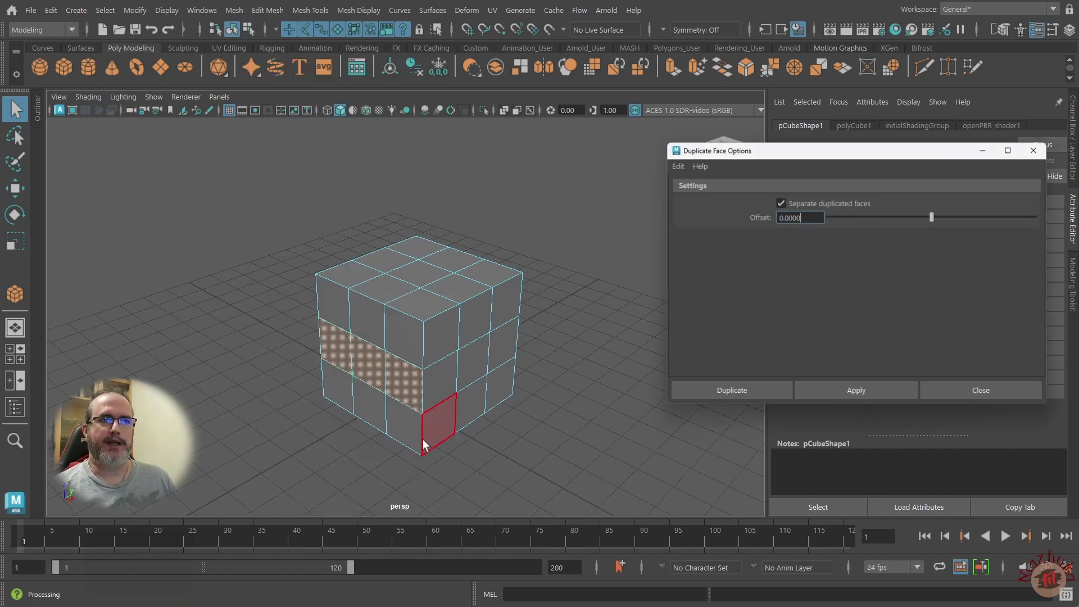
{"action": "left_click_drag", "start_coordinate": [796, 151], "coordinate": [434, 117]}
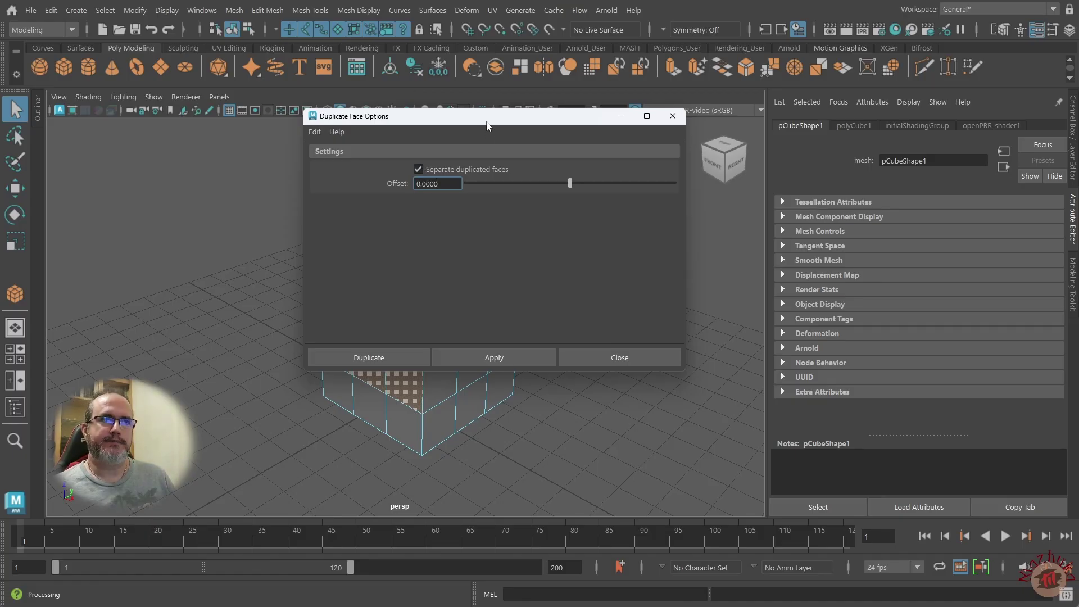
{"action": "left_click_drag", "start_coordinate": [487, 125], "coordinate": [576, 77]}
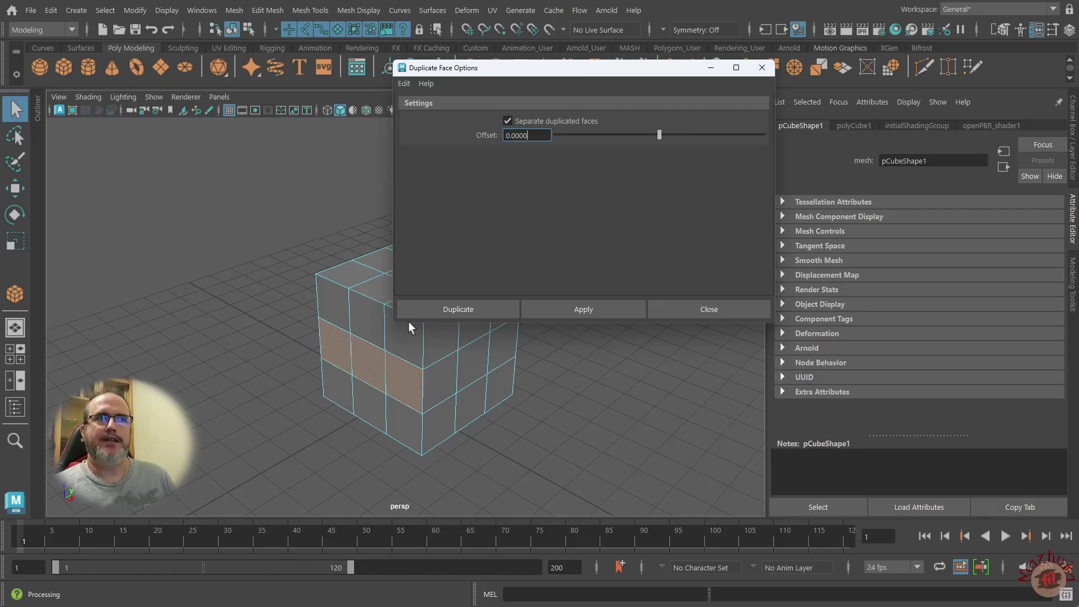
{"action": "left_click", "coordinate": [531, 127]}
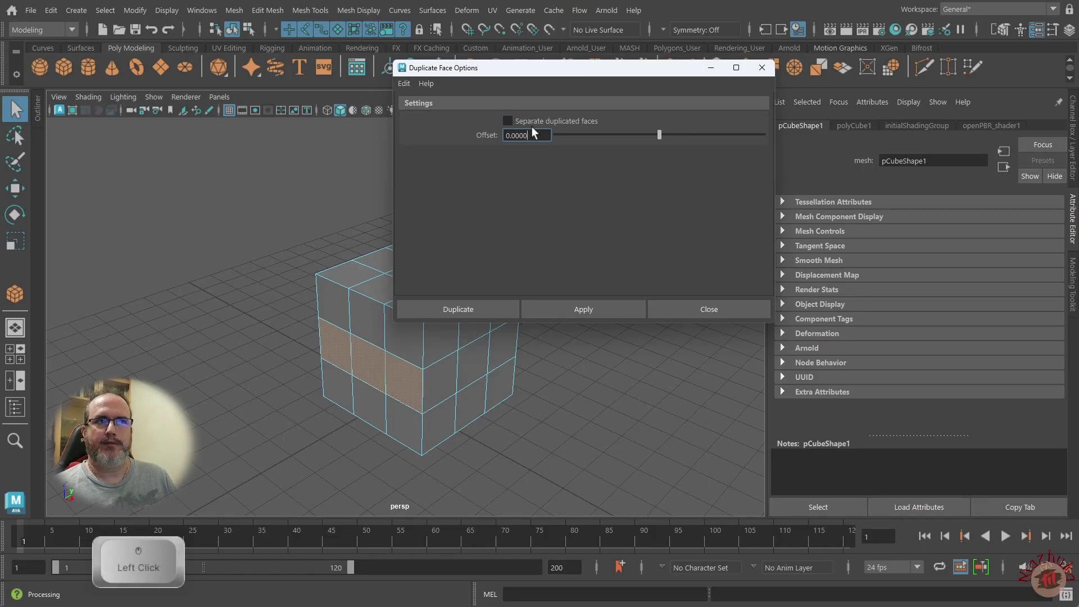
{"action": "left_click", "coordinate": [458, 309]}
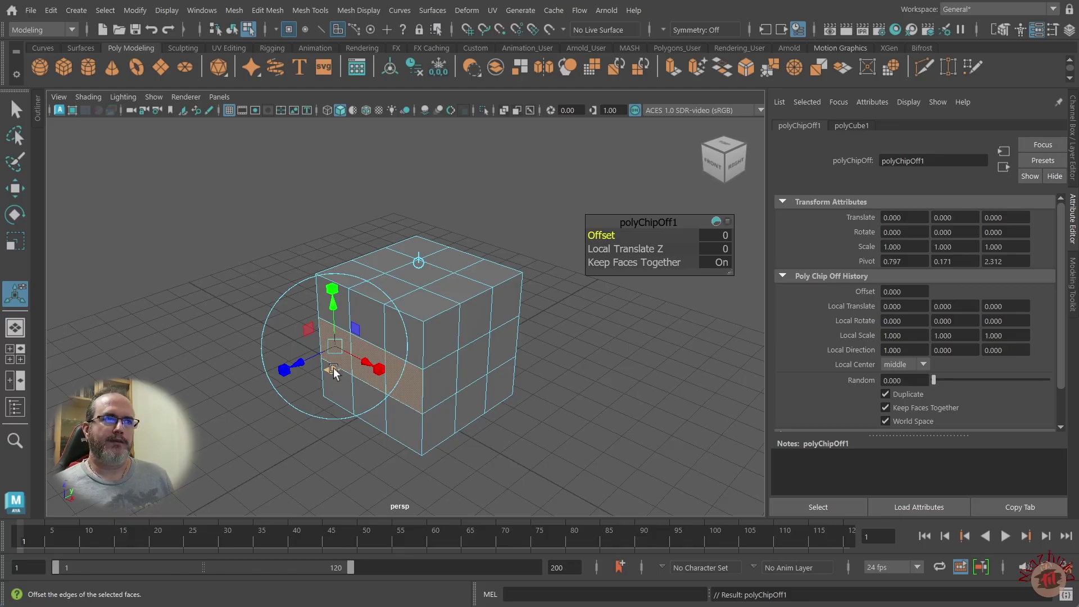
Adjust the duplicated faces to a Local Translate Z of about 1.245, Offset -0.2 and Keep Faces Together off.
{"action": "mouse_move", "coordinate": [643, 230]}
{"action": "left_mouse_down"}
{"action": "mouse_move", "coordinate": [628, 235]}
{"action": "mouse_move", "coordinate": [638, 237]}
{"action": "left_mouse_up"}
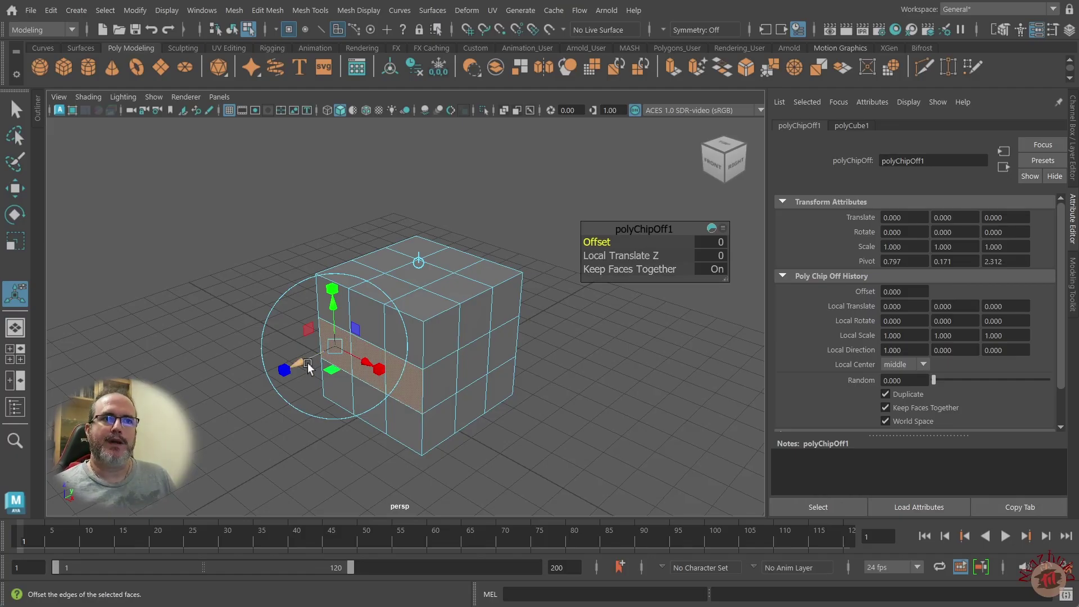
{"action": "left_click_drag", "start_coordinate": [306, 367], "coordinate": [258, 379]}
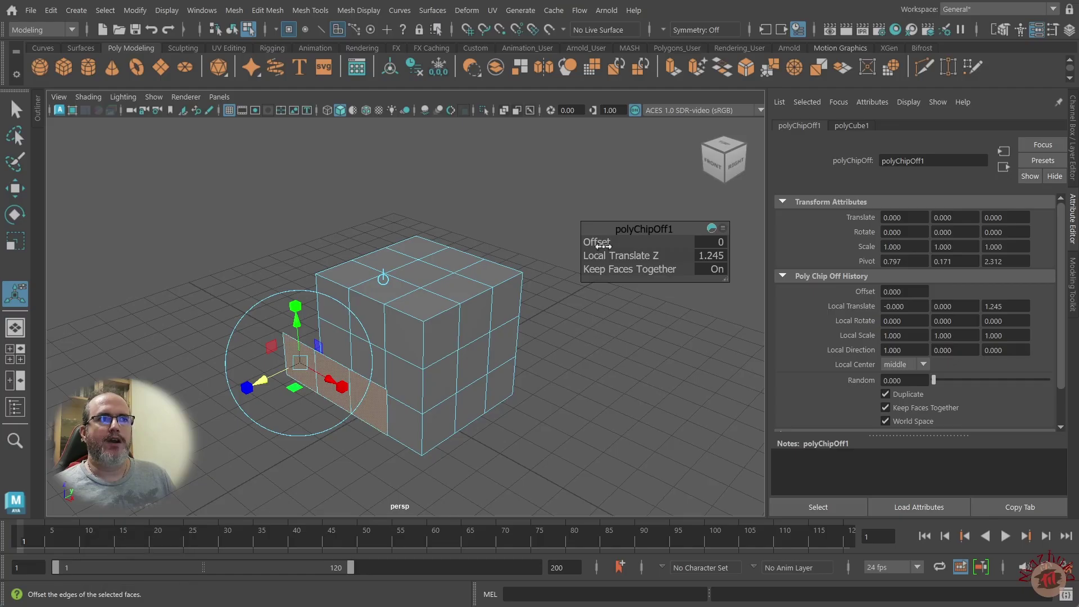
{"action": "left_click_drag", "start_coordinate": [603, 243], "coordinate": [601, 250]}
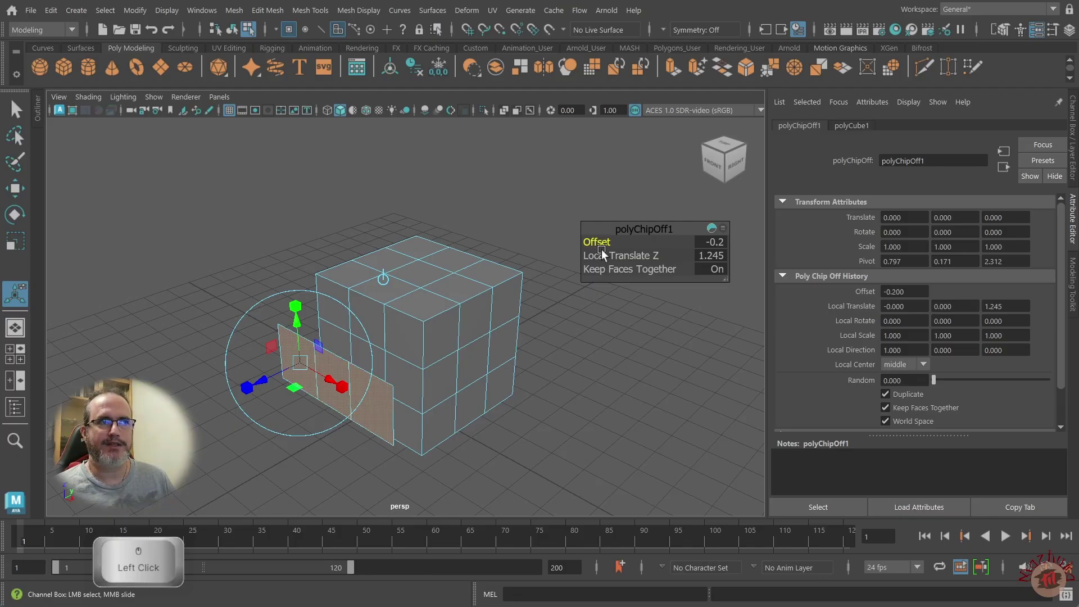
{"action": "left_click", "coordinate": [623, 270]}
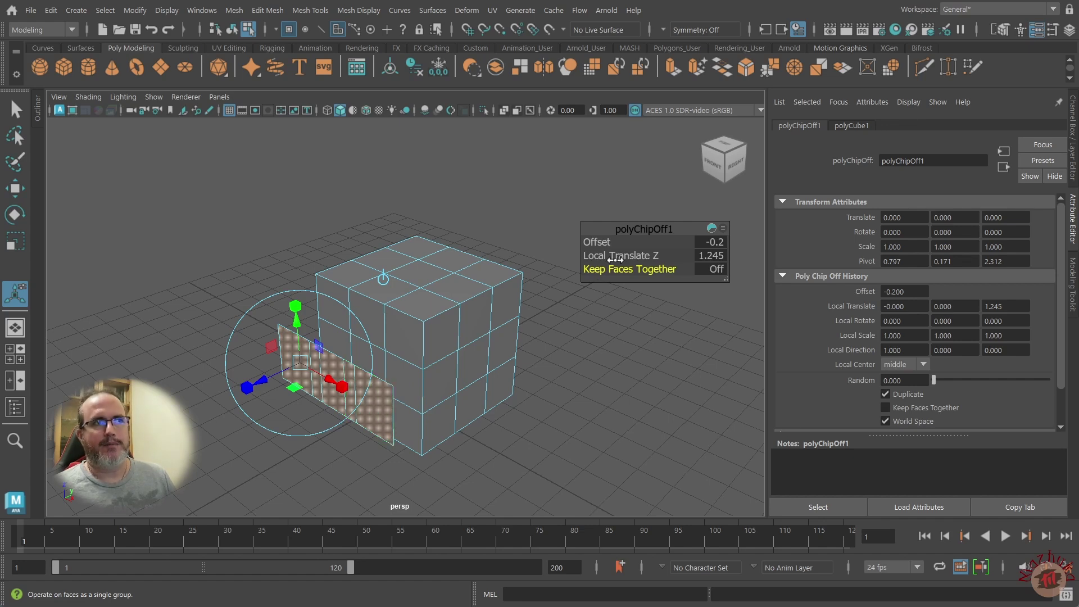
Set the duplicated faces' Offset to 0.2, display the scene's object hierarchy and check pCube1 in it.
{"action": "left_click_drag", "start_coordinate": [601, 243], "coordinate": [614, 244]}
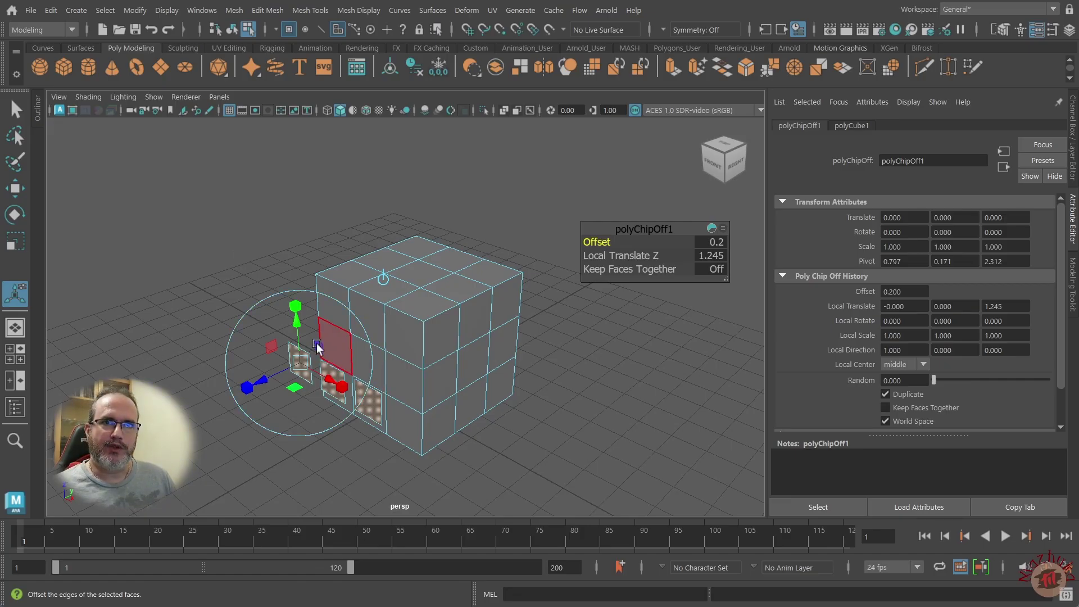
{"action": "left_click", "coordinate": [39, 112]}
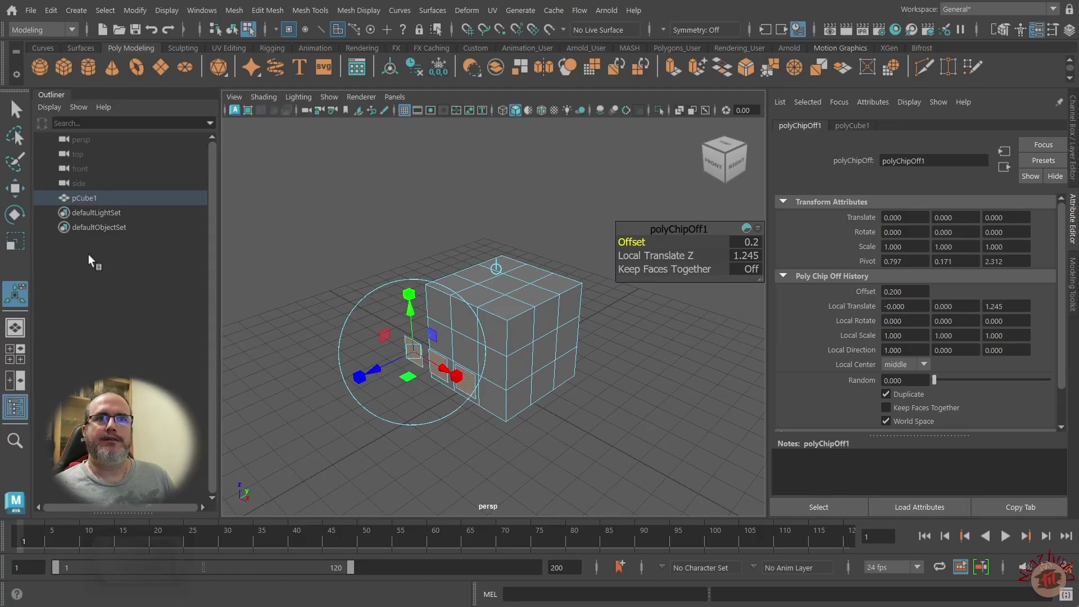
{"action": "left_click", "coordinate": [93, 198]}
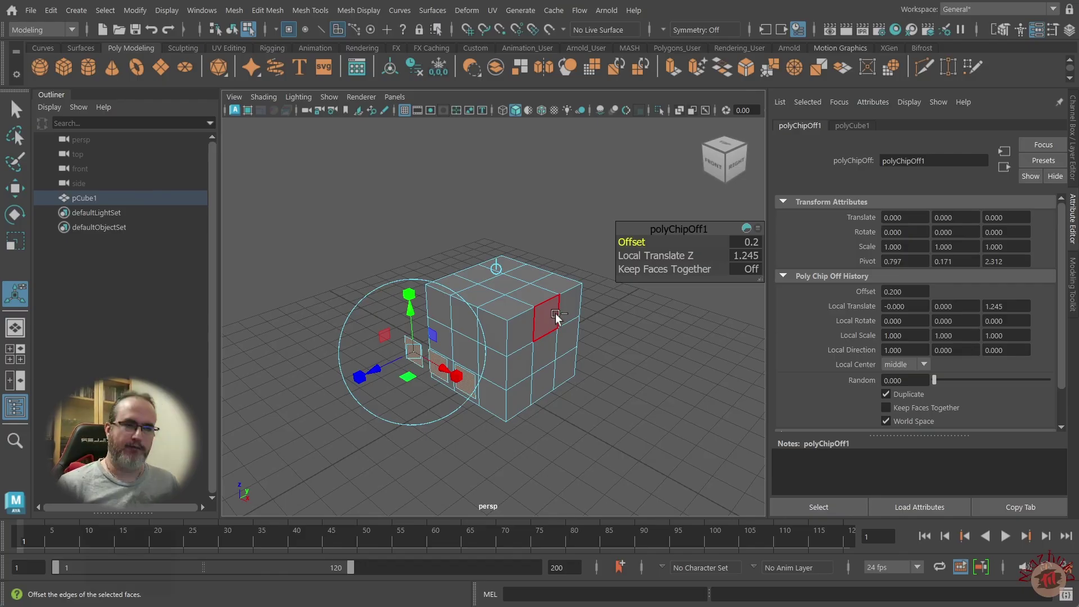
Undo the face duplication and repeat it on the same faces with Separate duplicated faces on and an offset of 0.
{"action": "key", "text": "ctrl+z"}
{"action": "key", "text": "ctrl+z"}
{"action": "key", "text": "ctrl+z"}
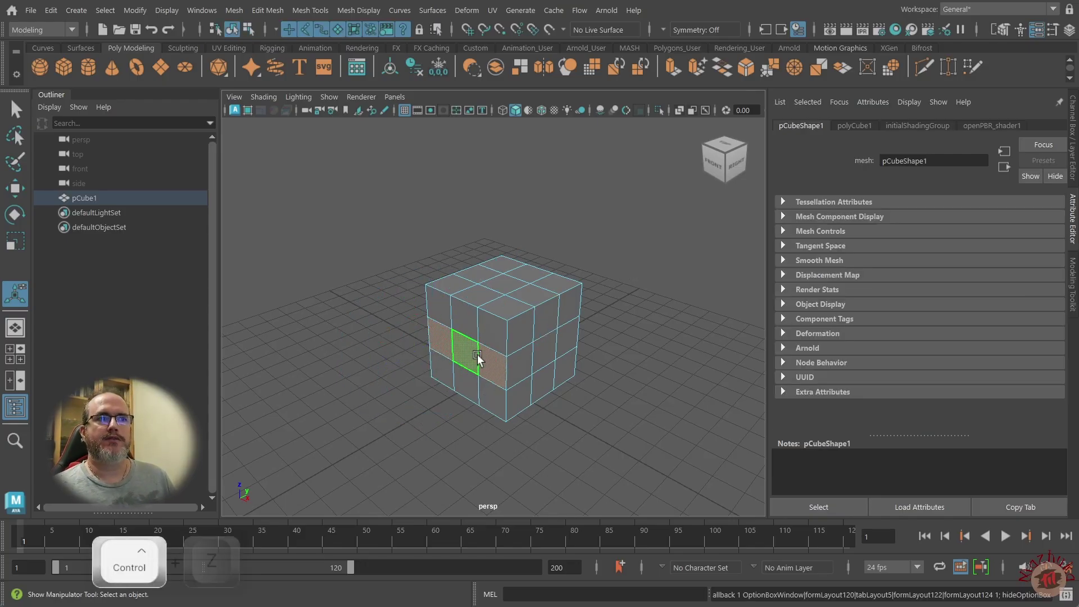
{"action": "left_click", "coordinate": [266, 10]}
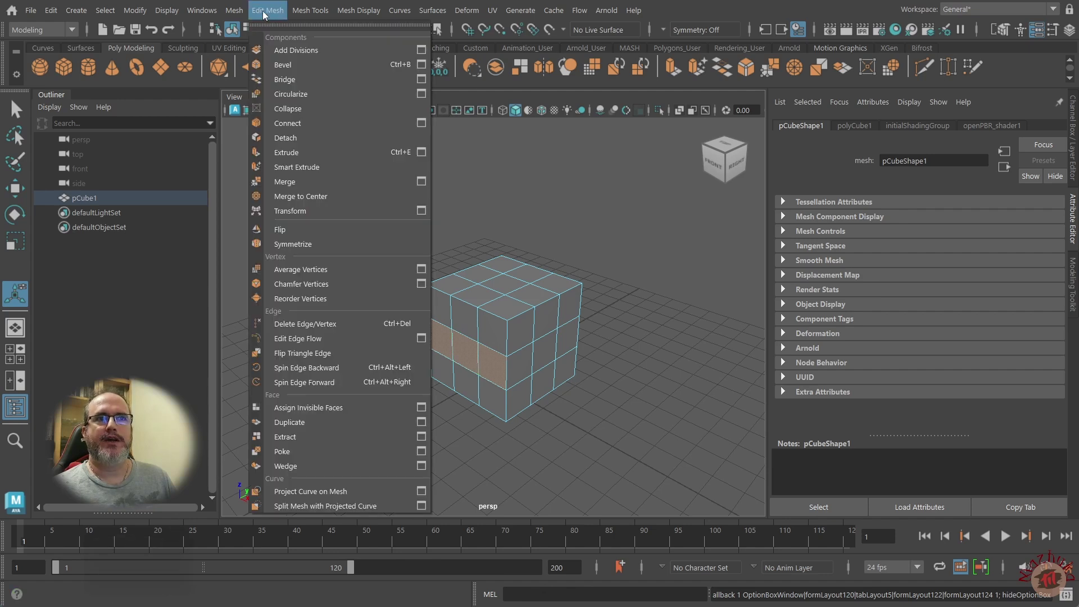
{"action": "left_click", "coordinate": [421, 422]}
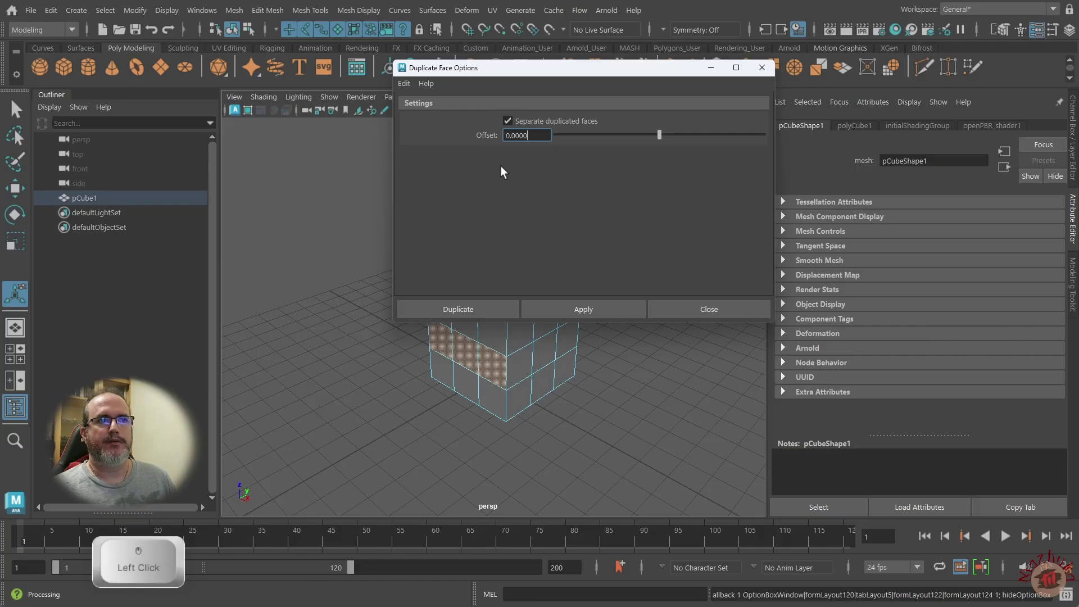
{"action": "left_click", "coordinate": [464, 310]}
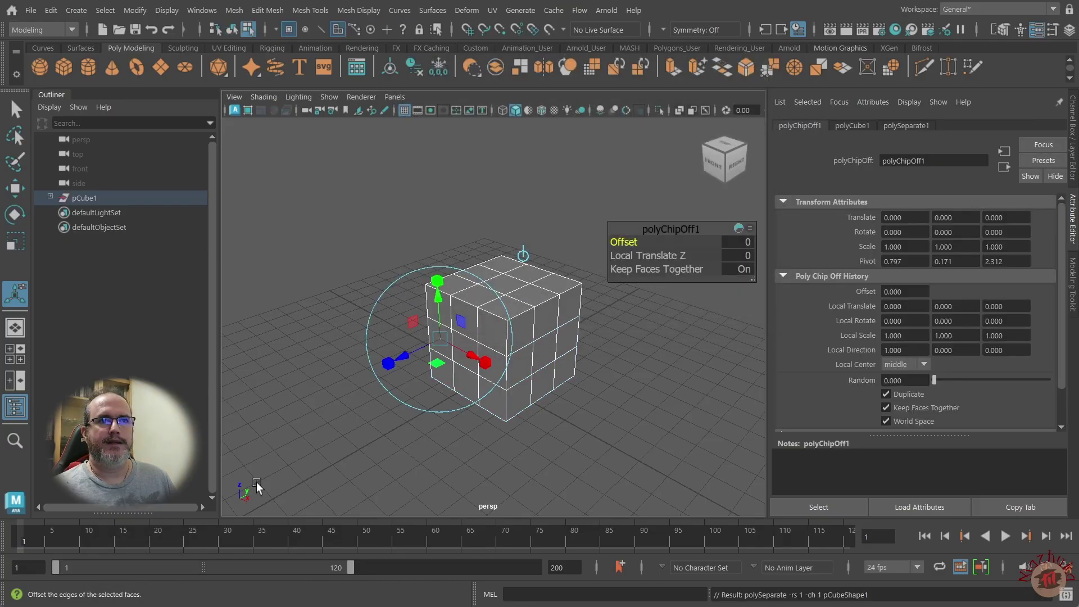
Expand pCube1 and adjust the duplicated faces to Local Translate Z 1.1, Offset 0.2 and Keep Faces Together off.
{"action": "left_click", "coordinate": [50, 196]}
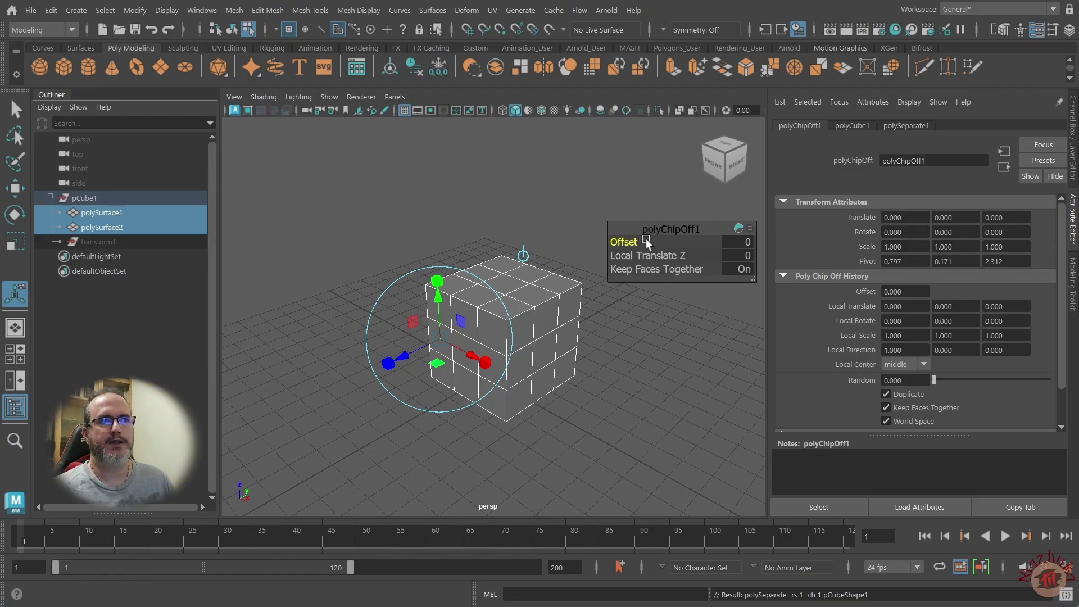
{"action": "middle_click_drag", "start_coordinate": [650, 254], "coordinate": [658, 254]}
{"action": "left_click_drag", "start_coordinate": [659, 255], "coordinate": [624, 245]}
{"action": "left_click", "coordinate": [646, 267]}
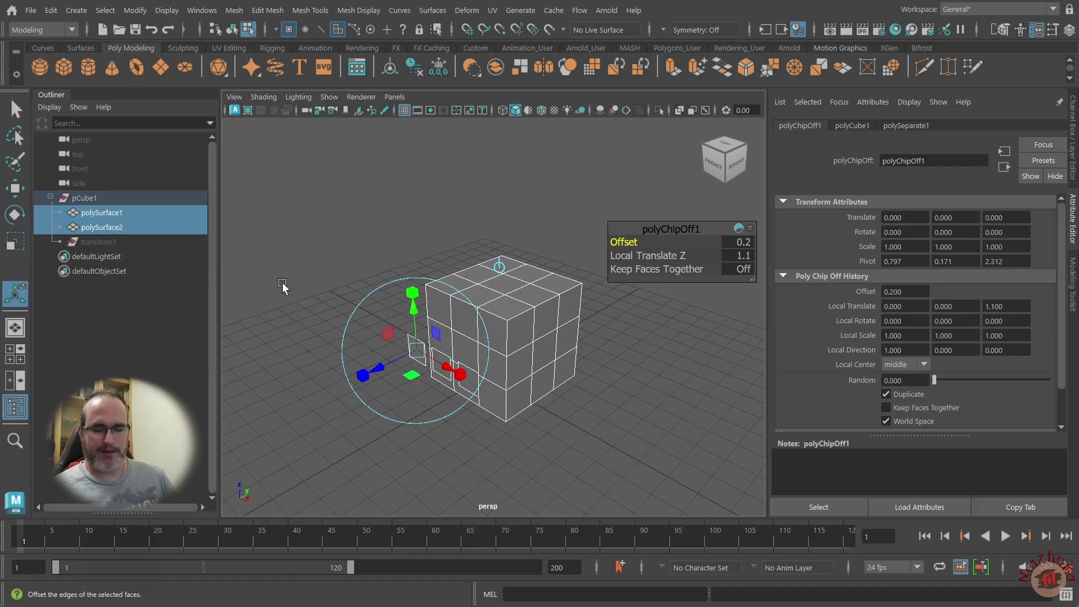
Return to object mode and select the cube and the duplicated faces in turn as separate objects.
{"action": "key", "text": "q"}
{"action": "left_click", "coordinate": [452, 311]}
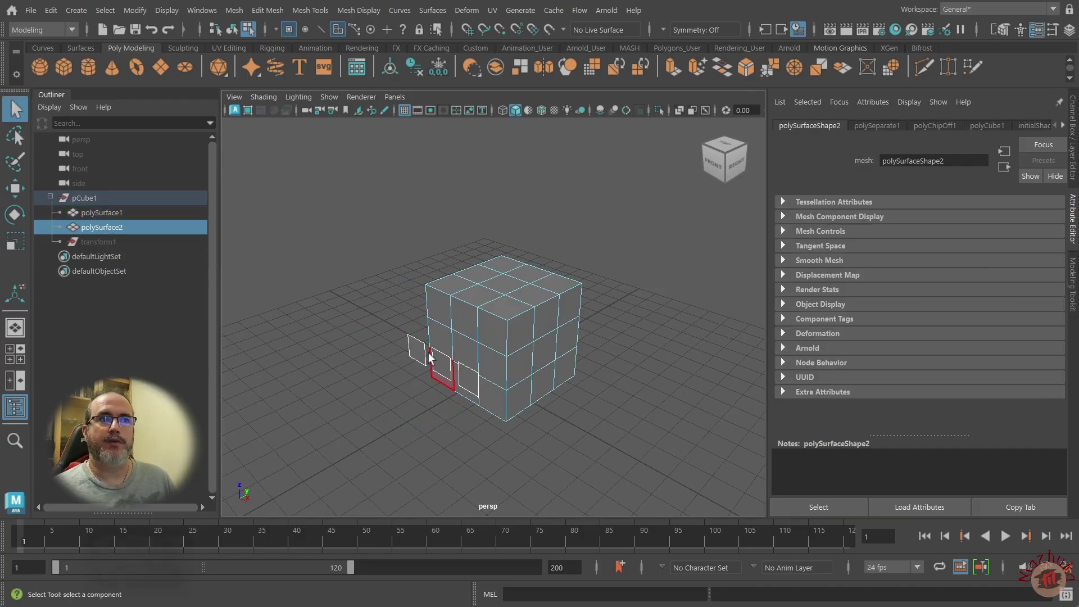
{"action": "right_click_drag", "start_coordinate": [470, 304], "coordinate": [535, 289]}
{"action": "left_click", "coordinate": [531, 312]}
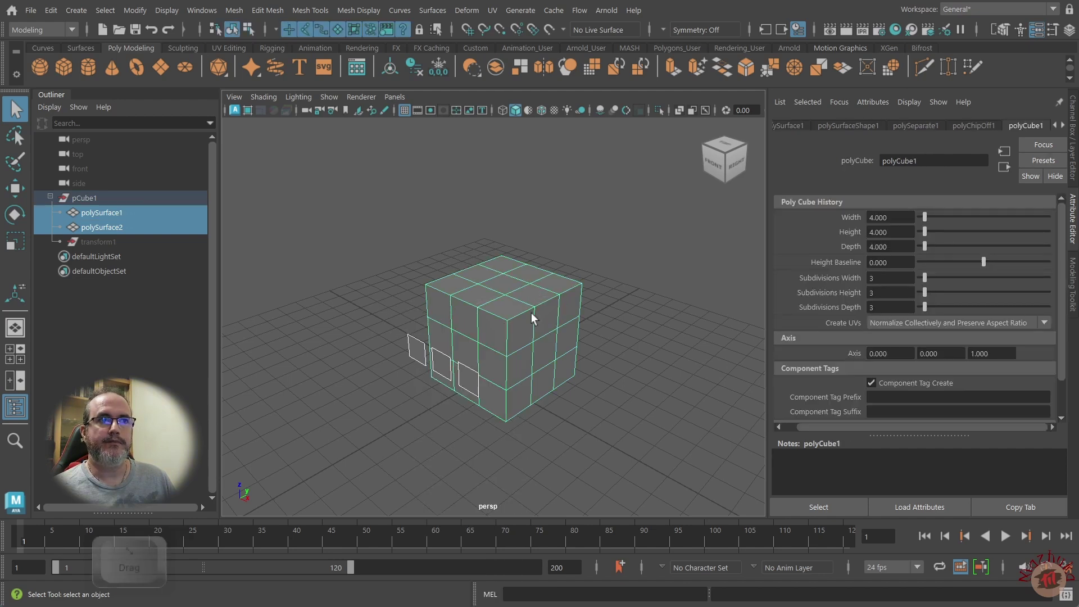
{"action": "left_click", "coordinate": [538, 279]}
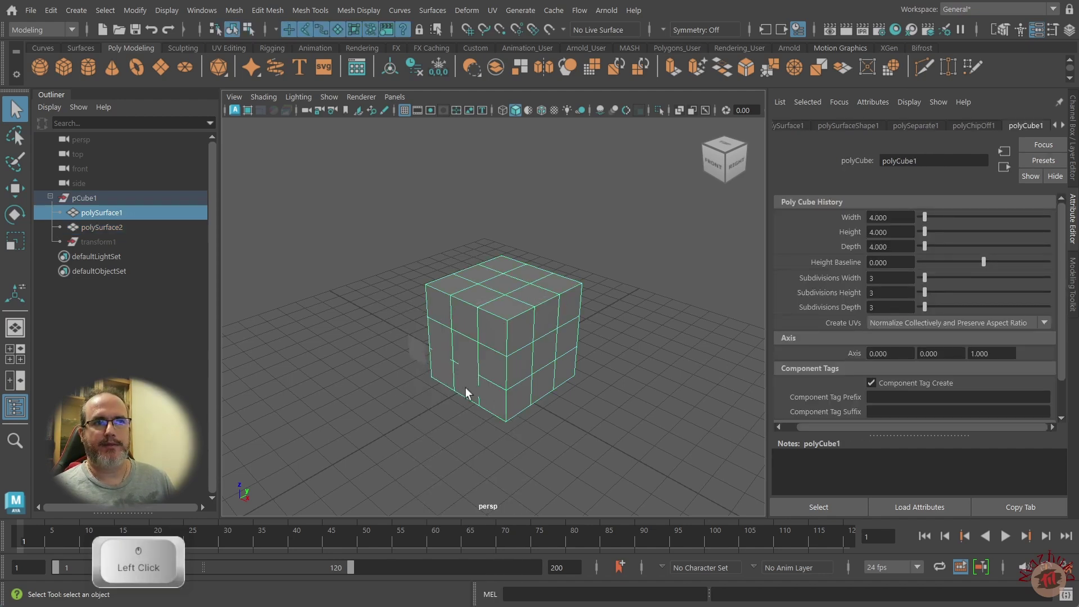
{"action": "left_click", "coordinate": [417, 349]}
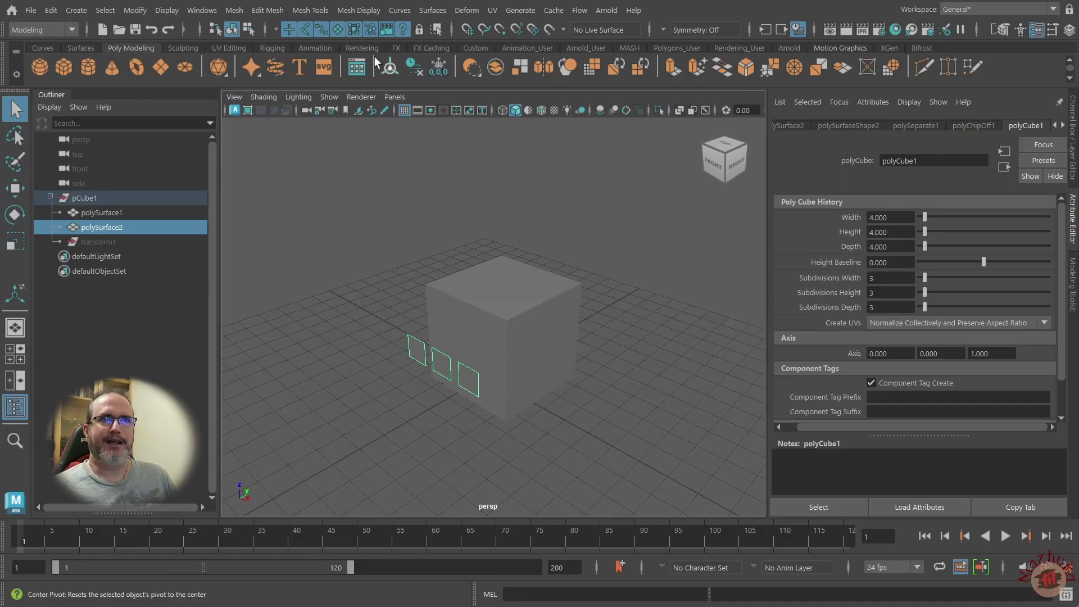
Delete the separate object made of the three duplicated faces, keeping the cube.
{"action": "left_click", "coordinate": [267, 10]}
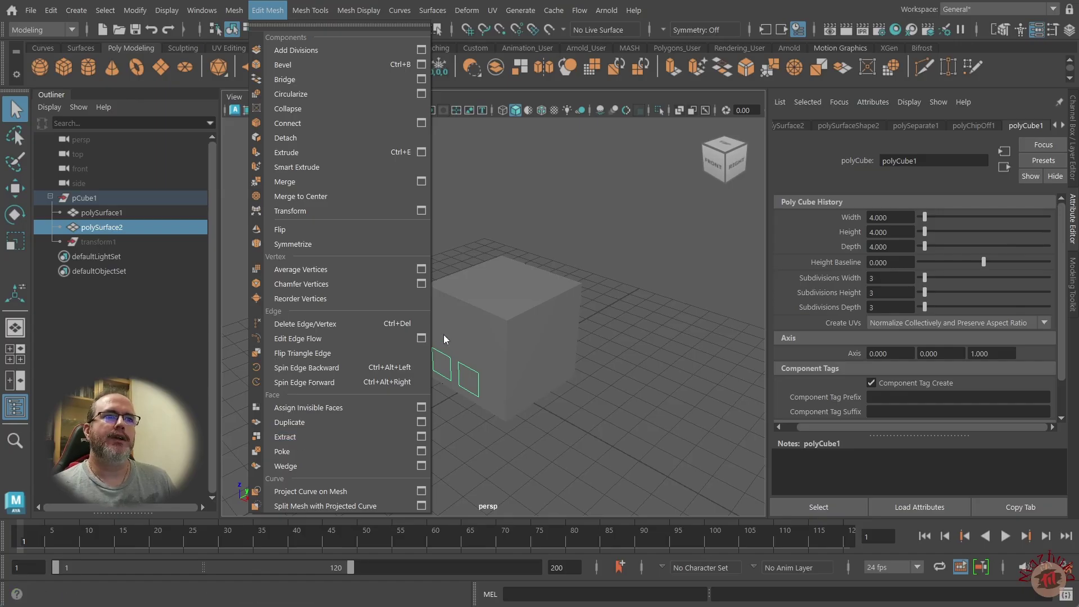
{"action": "left_click", "coordinate": [483, 320]}
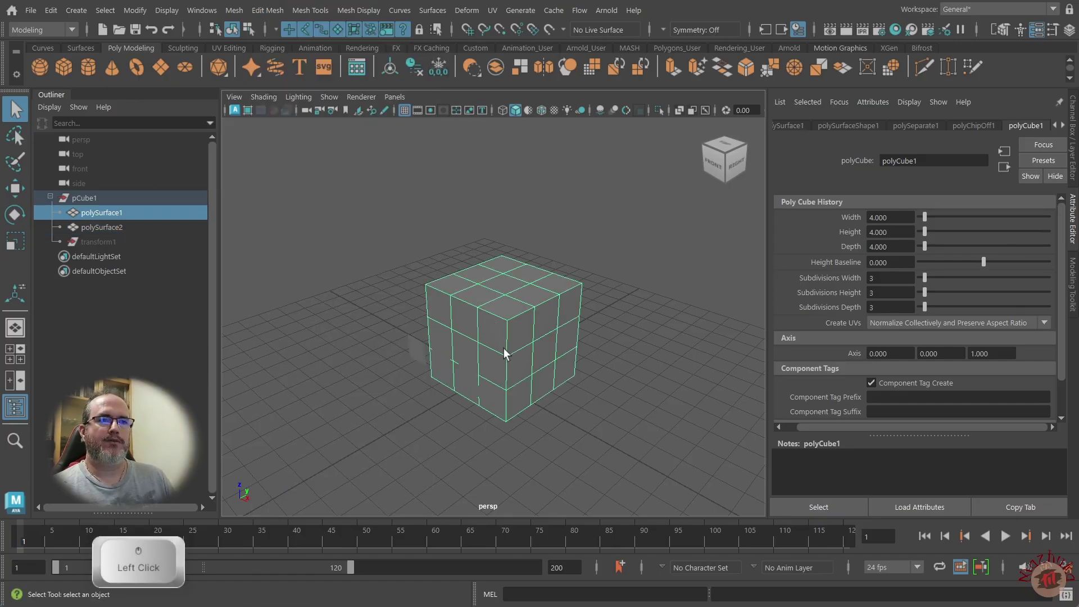
{"action": "left_click", "coordinate": [442, 374]}
{"action": "key", "text": "Delete"}
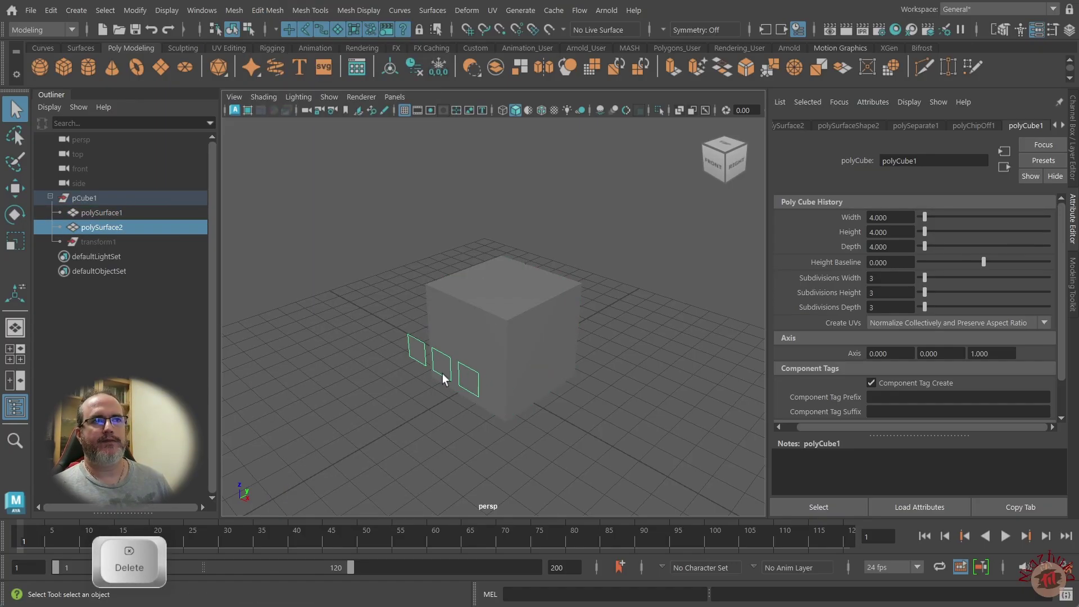
Select the three middle-row faces on the remaining cube's front side in face mode.
{"action": "left_click", "coordinate": [472, 358]}
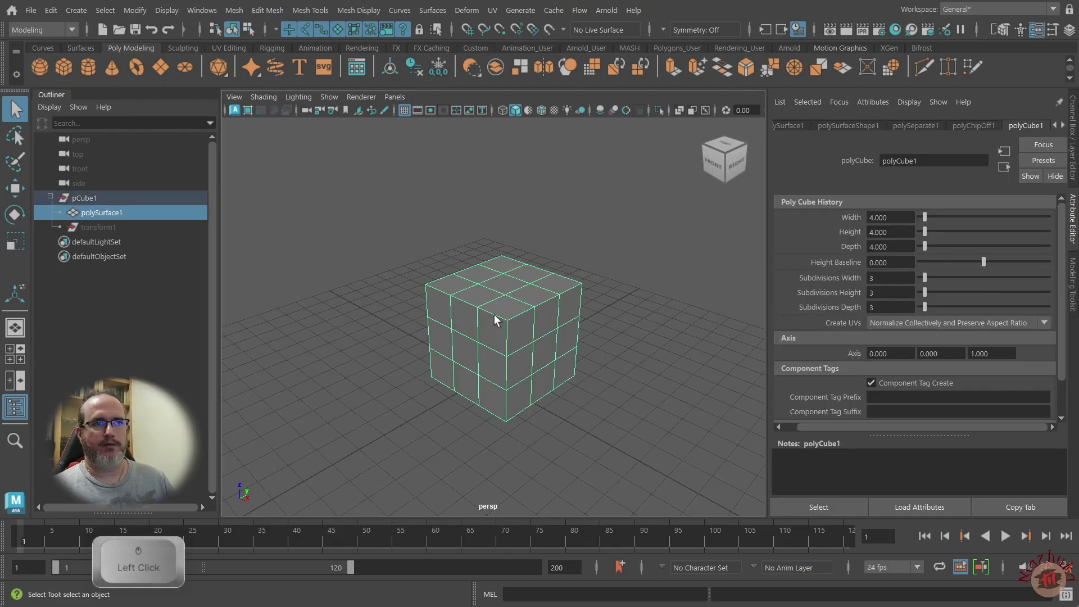
{"action": "right_click_drag", "start_coordinate": [512, 308], "coordinate": [517, 335]}
{"action": "left_click", "coordinate": [454, 360]}
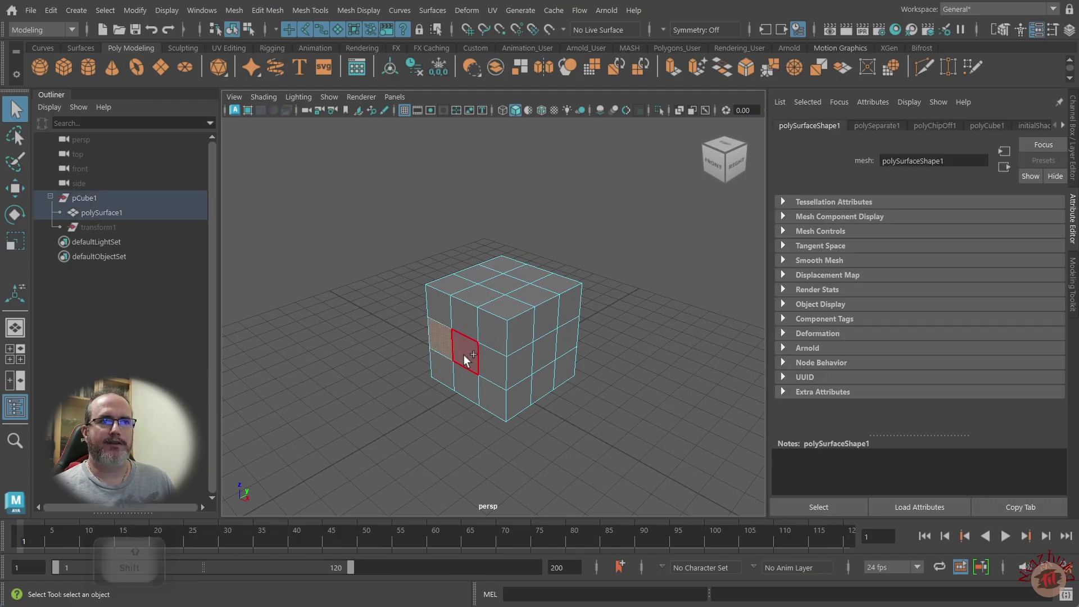
{"action": "left_click", "coordinate": [485, 362], "text": "shift"}
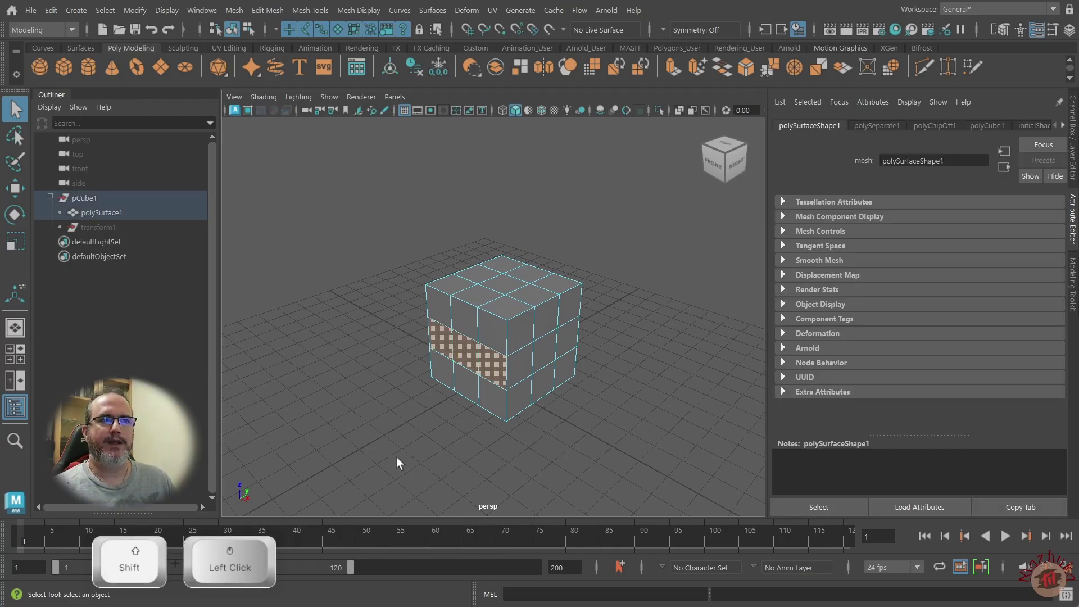
Extract the selected faces with Separate extracted faces on and an offset of 0.
{"action": "left_click", "coordinate": [274, 11]}
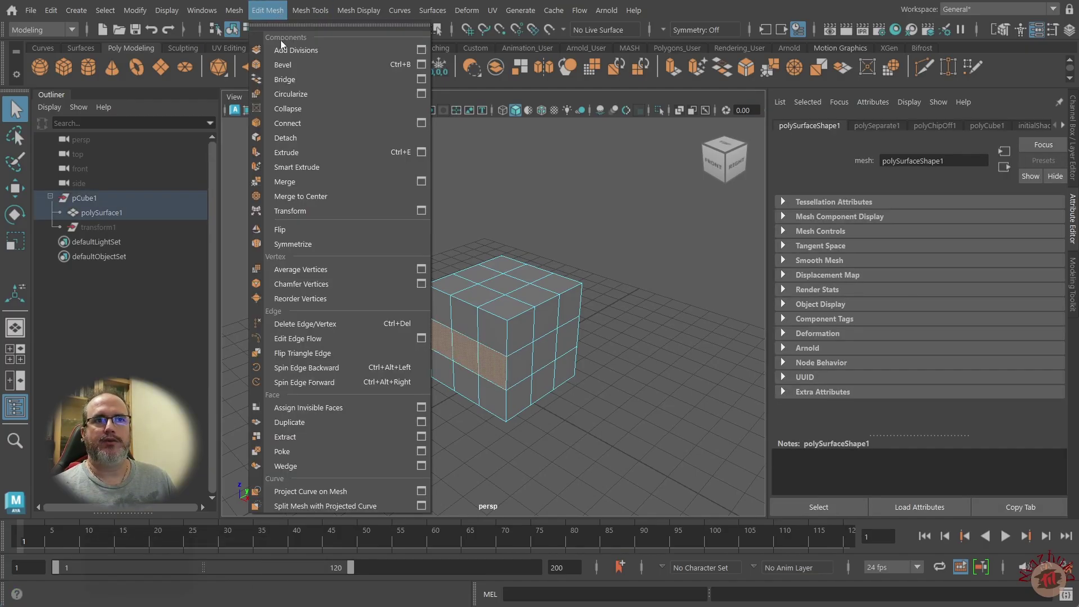
{"action": "left_click", "coordinate": [421, 437]}
{"action": "left_click_drag", "start_coordinate": [617, 71], "coordinate": [538, 92]}
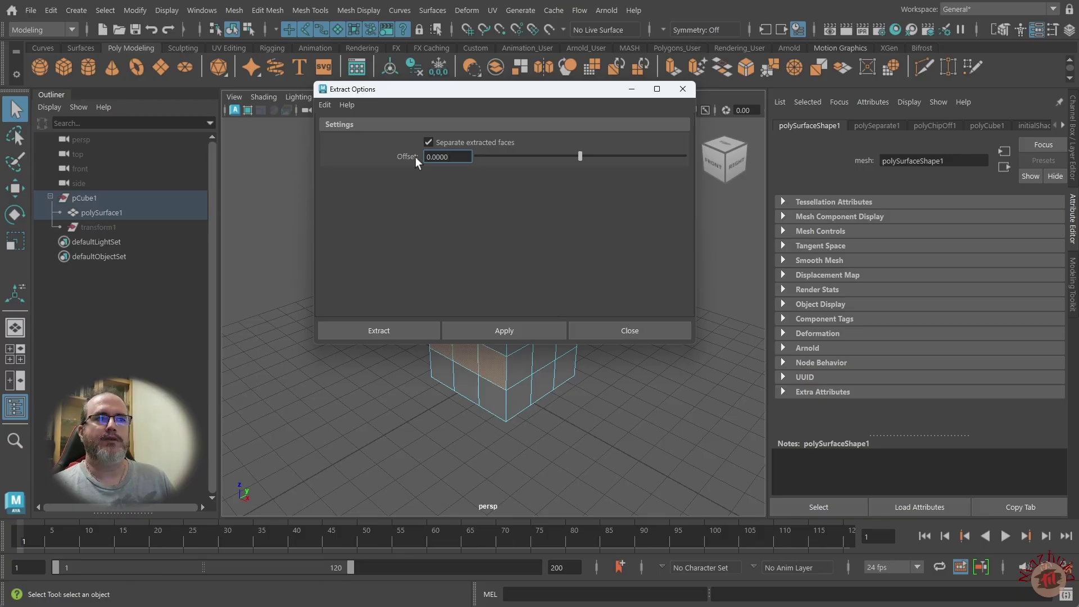
{"action": "left_click", "coordinate": [376, 331]}
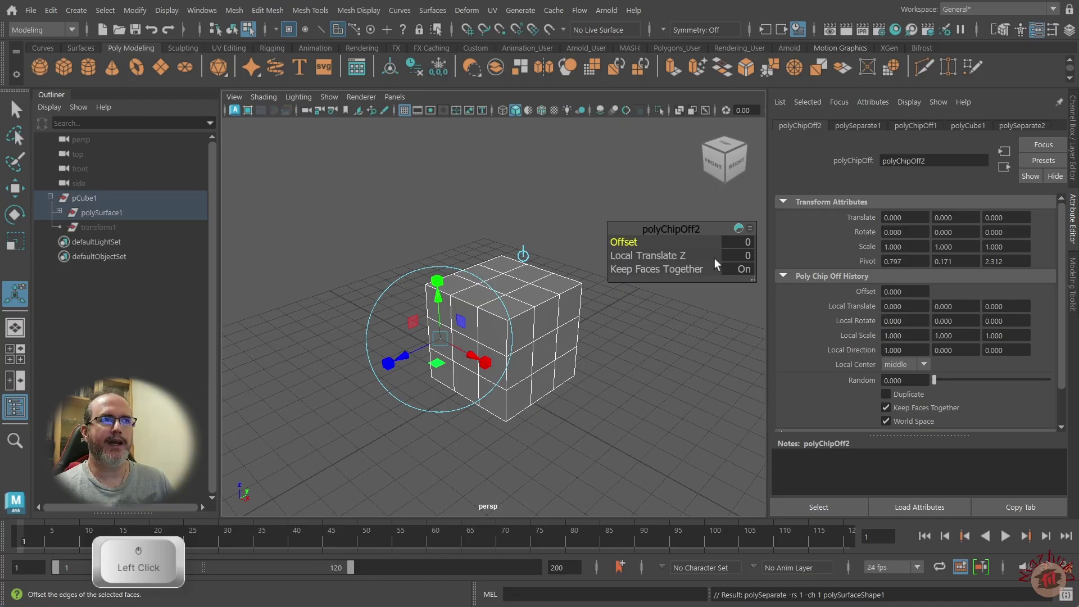
Expand polySurface1 in the hierarchy and move the extracted faces outward to a Local Translate Z of about 1.499.
{"action": "left_click", "coordinate": [58, 210]}
{"action": "left_click_drag", "start_coordinate": [111, 227], "coordinate": [125, 247]}
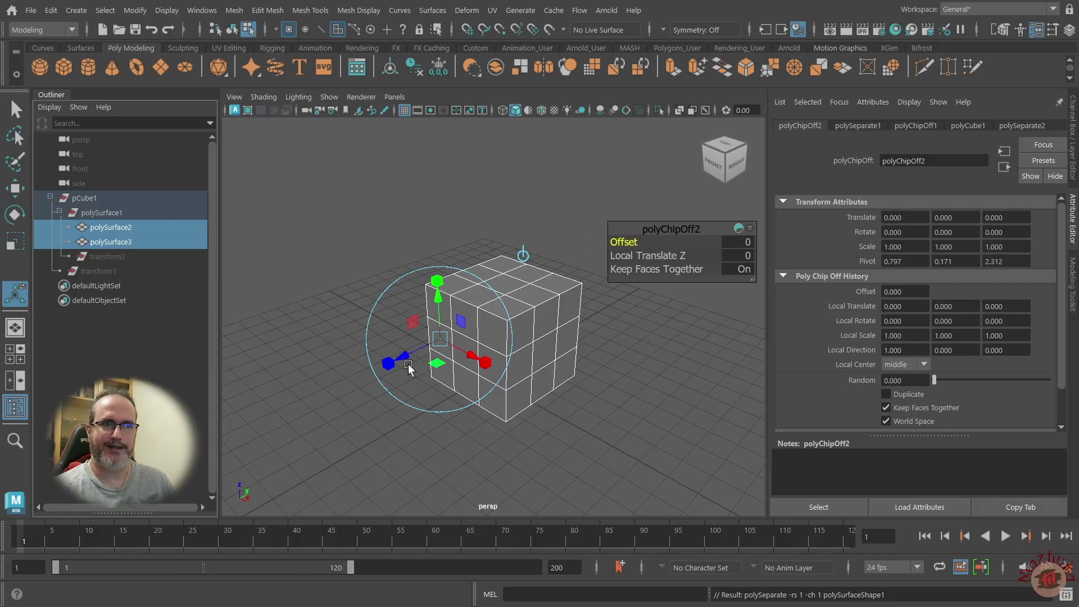
{"action": "left_click_drag", "start_coordinate": [413, 357], "coordinate": [376, 368]}
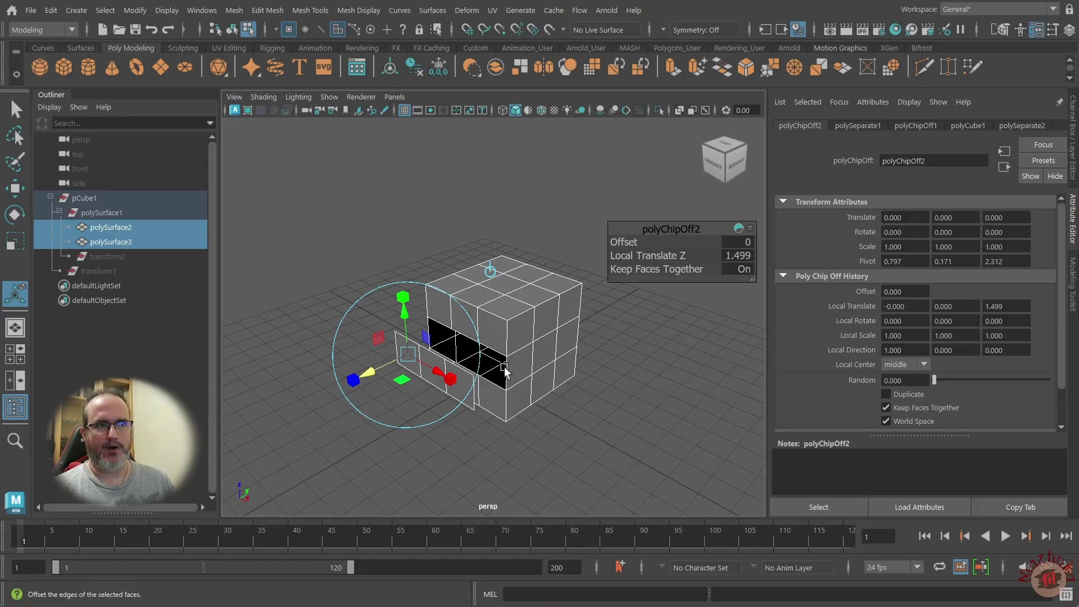
Turn Keep Faces Together off, set the extracted faces' Offset to 0.1, and turn Keep Faces Together back on.
{"action": "left_click", "coordinate": [666, 268]}
{"action": "middle_click_drag", "start_coordinate": [666, 269], "coordinate": [663, 270]}
{"action": "left_click", "coordinate": [652, 270]}
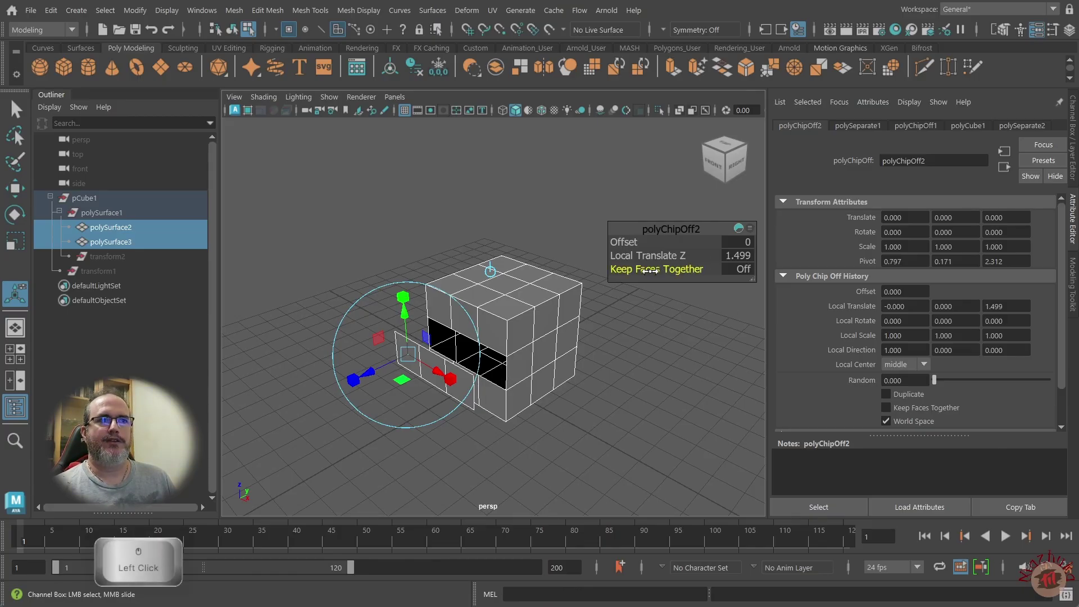
{"action": "left_click", "coordinate": [620, 243]}
{"action": "middle_click_drag", "start_coordinate": [620, 242], "coordinate": [620, 243]}
{"action": "left_click_drag", "start_coordinate": [623, 246], "coordinate": [621, 245]}
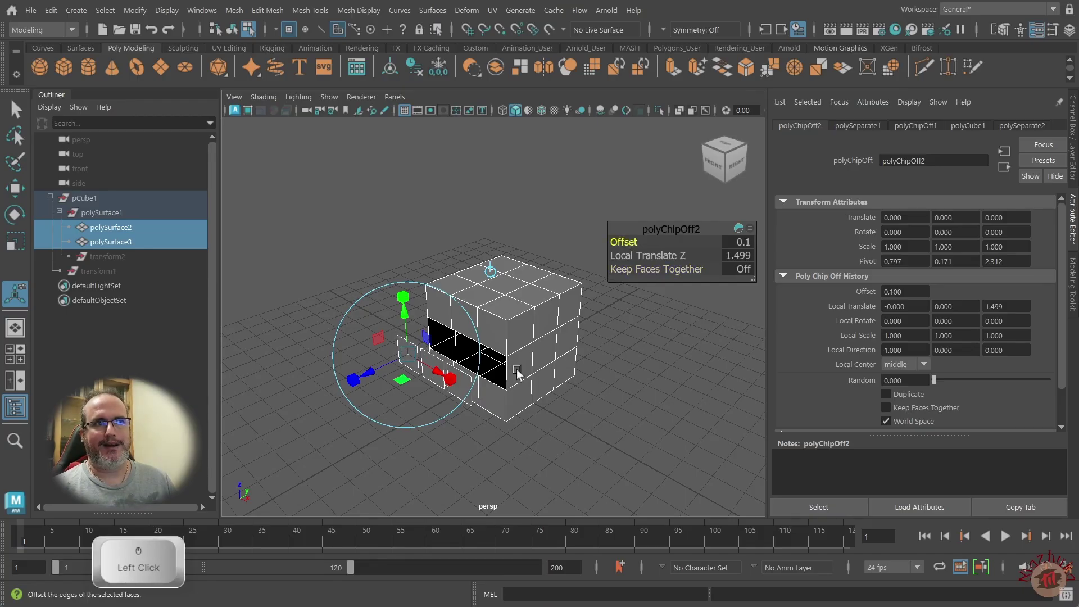
{"action": "left_click", "coordinate": [651, 272]}
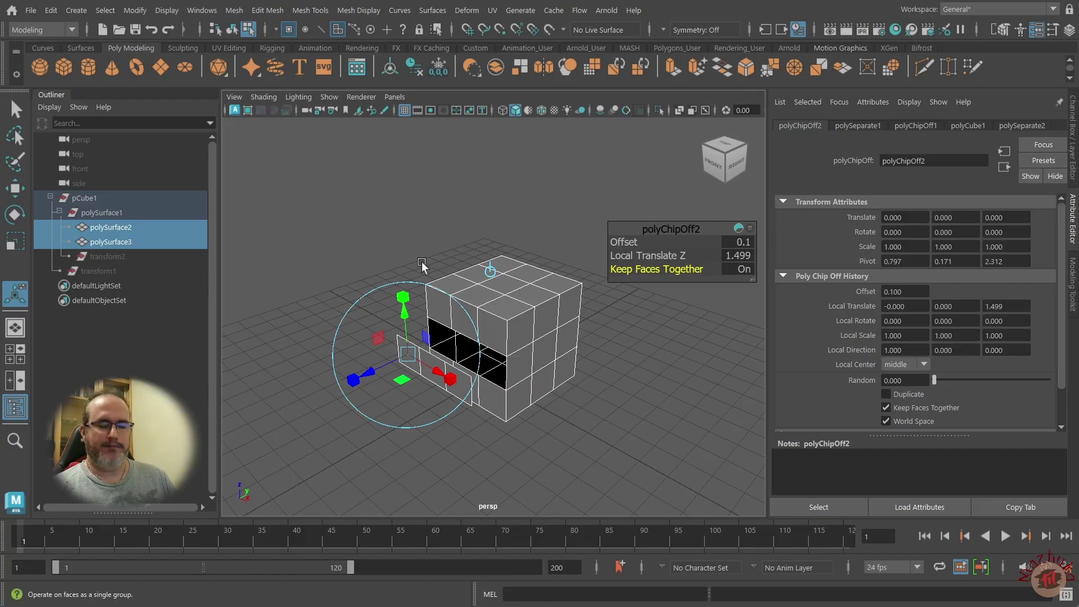
Undo the face adjustments and the extraction.
{"action": "key", "text": "ctrl+z"}
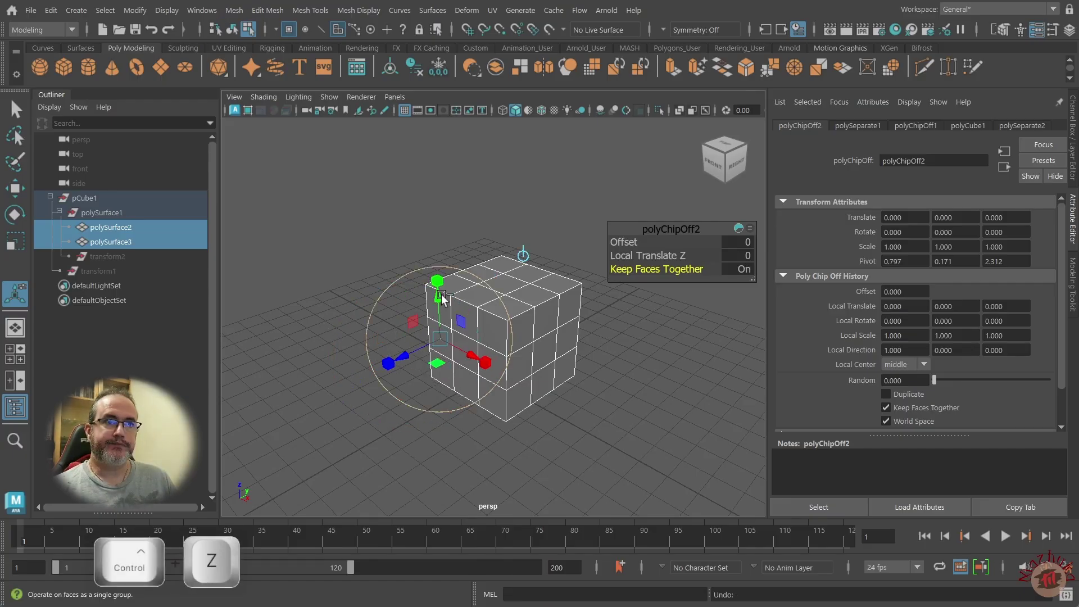
{"action": "key", "text": "ctrl+z"}
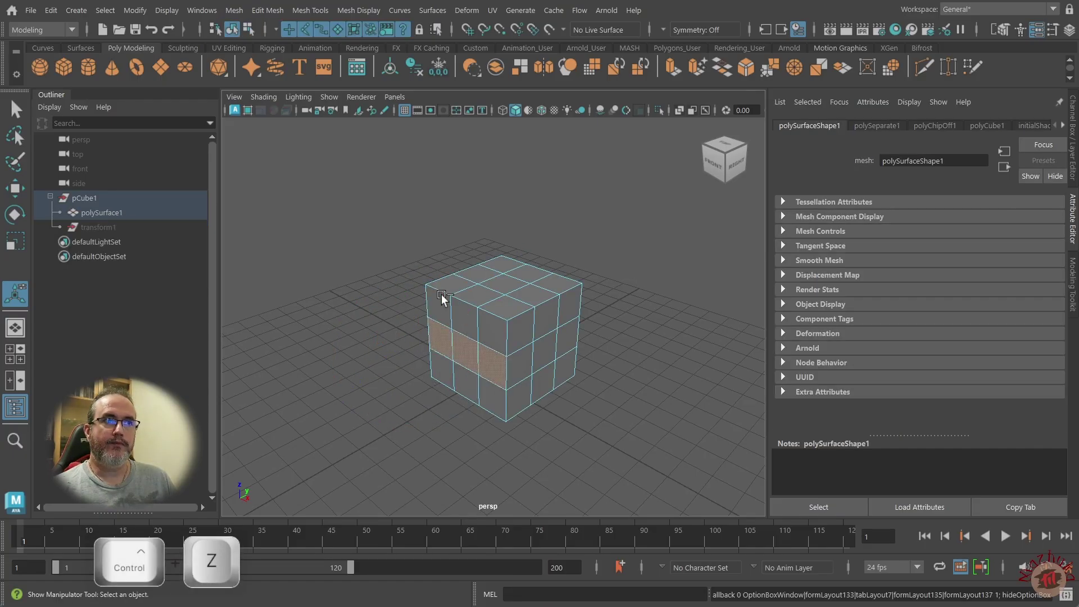
Extract the same faces with Separate extracted faces off and offset 0, moving them outward to a Local Translate Z of about 0.911.
{"action": "left_click", "coordinate": [267, 11]}
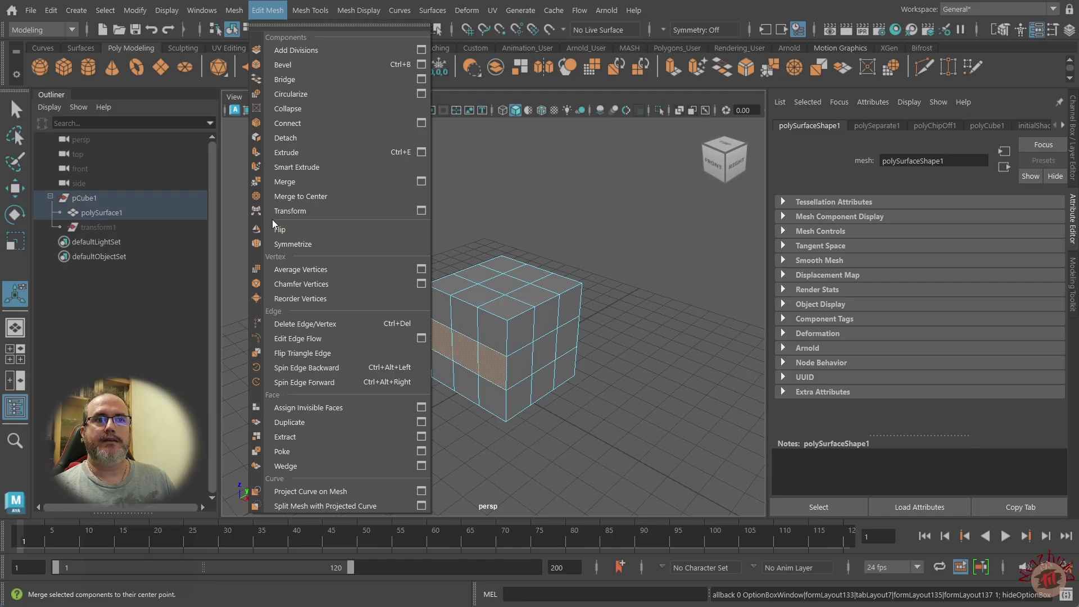
{"action": "left_click", "coordinate": [421, 436]}
{"action": "left_click", "coordinate": [429, 142]}
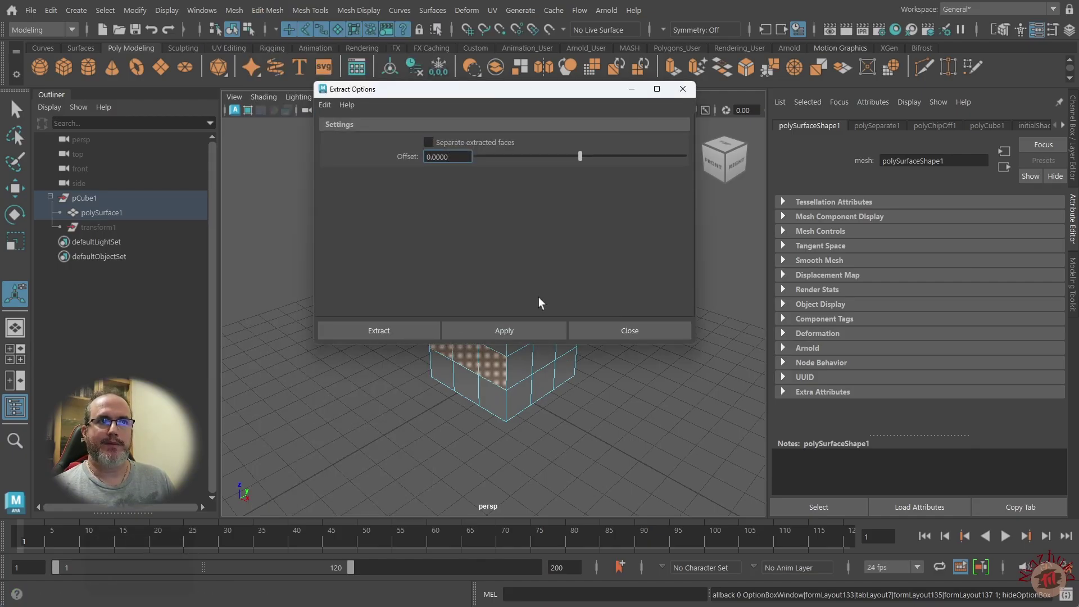
{"action": "left_click", "coordinate": [409, 336]}
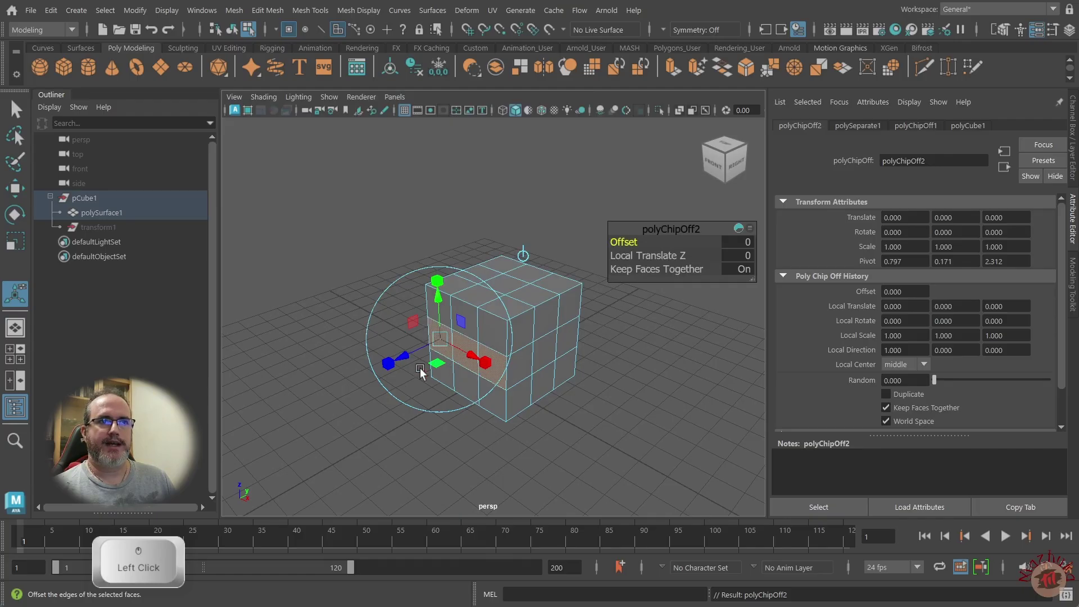
{"action": "scroll", "coordinate": [59, 205], "scroll_direction": "down", "scroll_amount": 1}
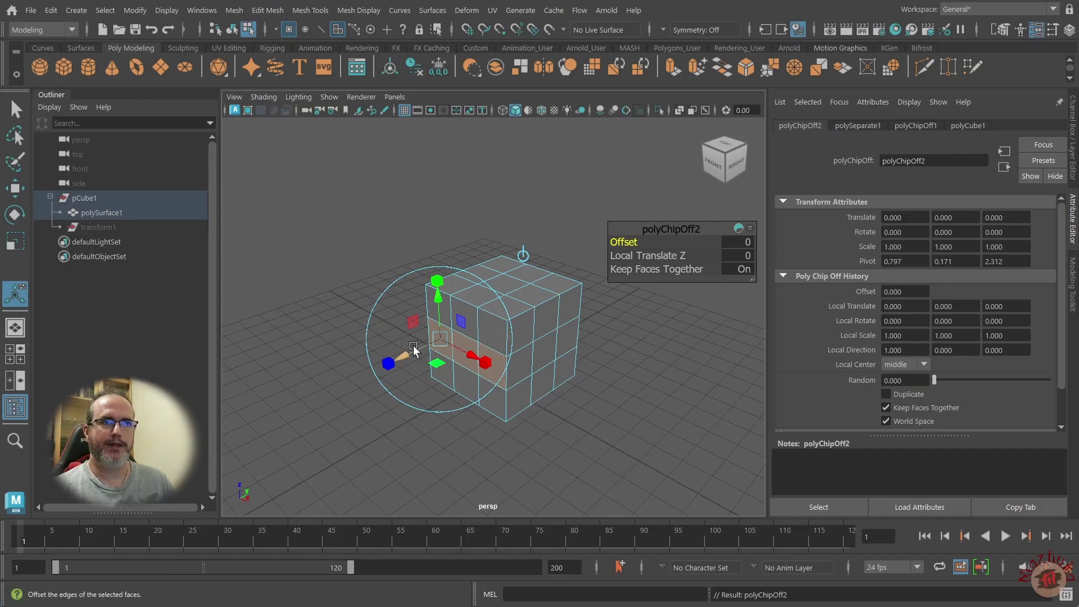
{"action": "left_click_drag", "start_coordinate": [413, 348], "coordinate": [396, 360]}
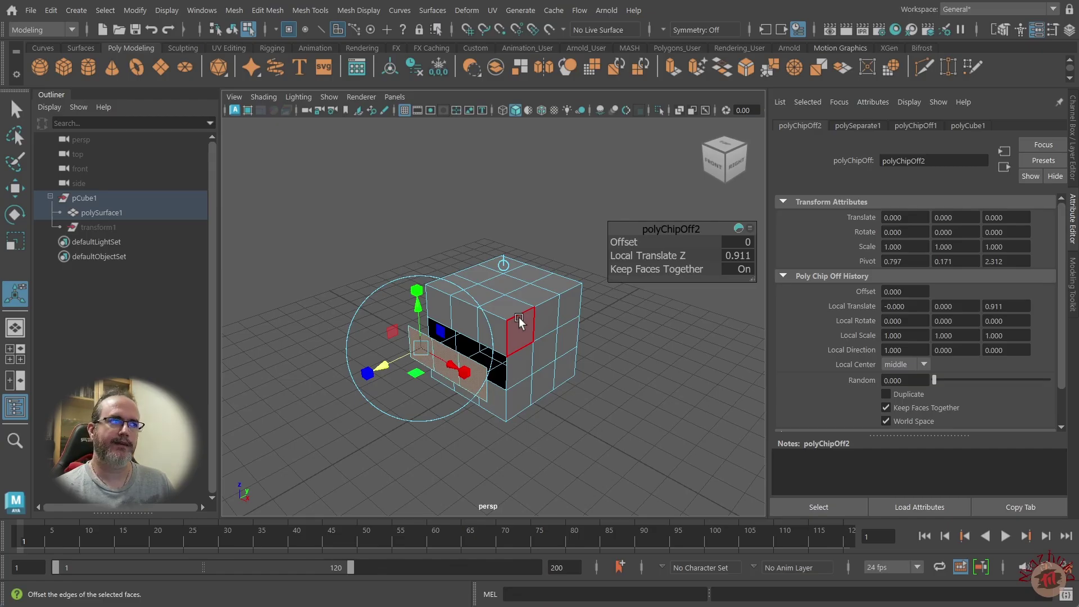
{"action": "left_click", "coordinate": [272, 11]}
{"action": "left_click", "coordinate": [344, 443]}
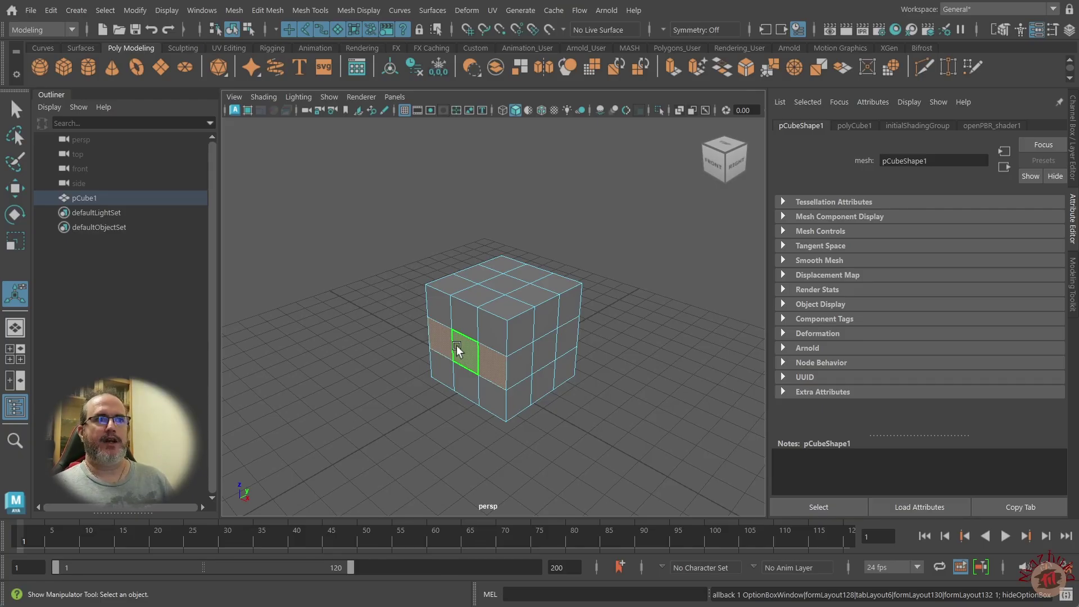
Select the centre face on the cube's right side and poke it with zero vertex offset in World space.
{"action": "left_click", "coordinate": [545, 357]}
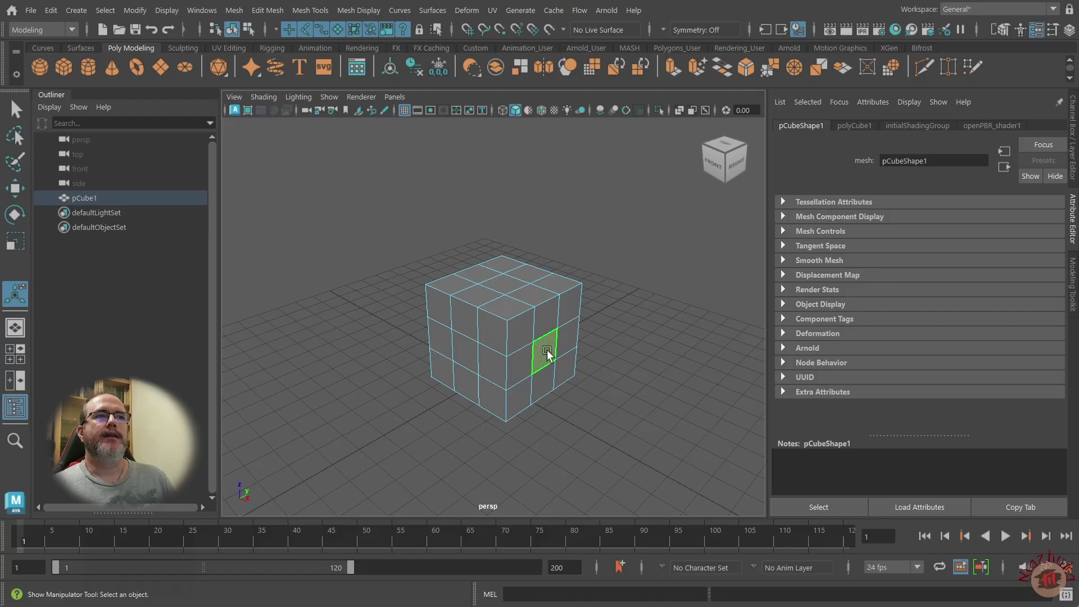
{"action": "left_click", "coordinate": [407, 423]}
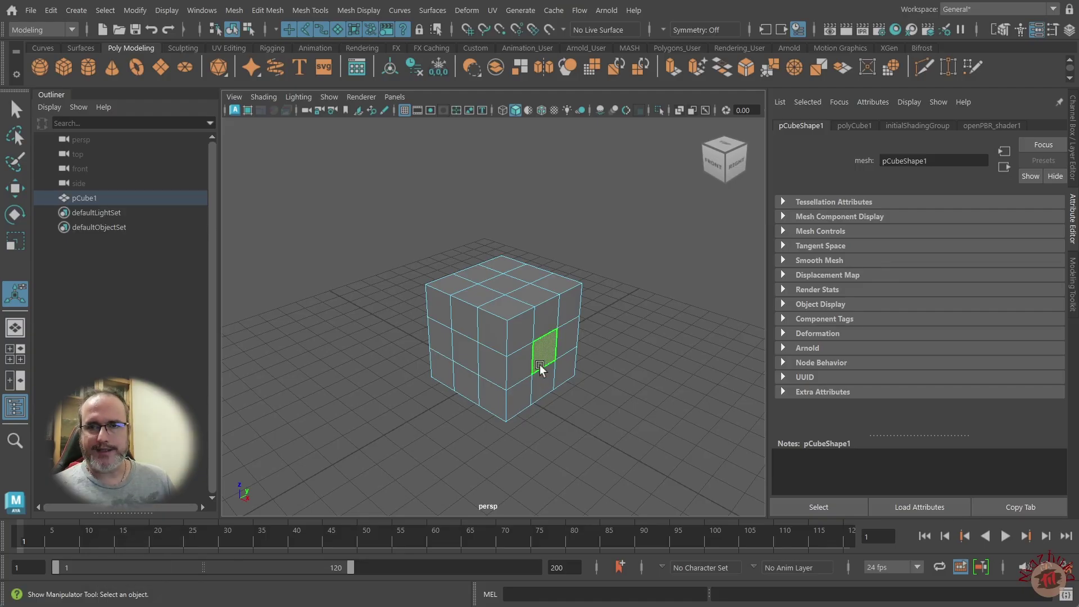
{"action": "left_click", "coordinate": [267, 10]}
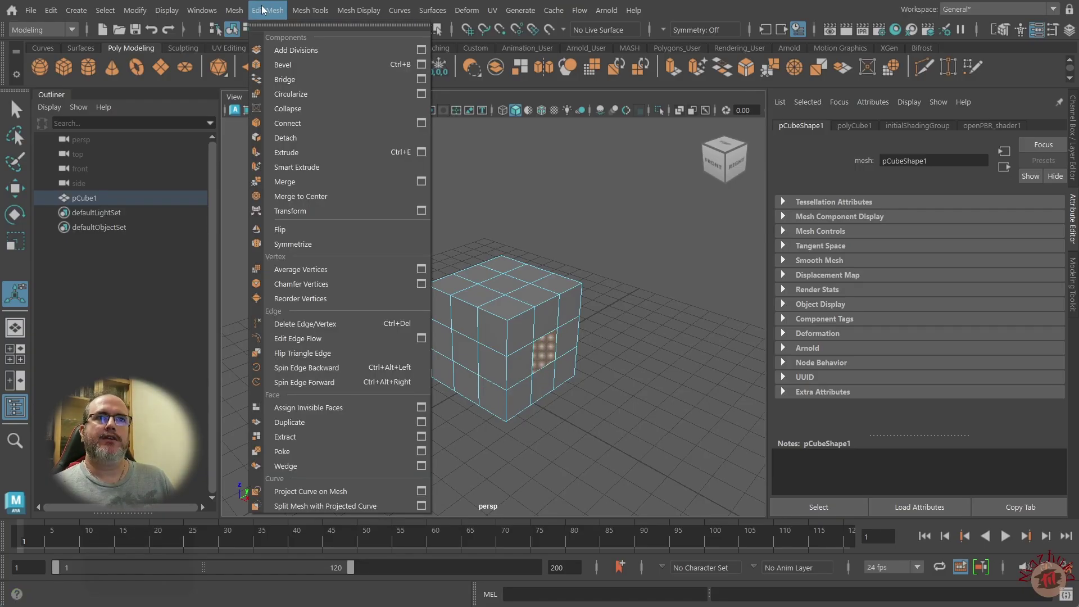
{"action": "left_click", "coordinate": [421, 452]}
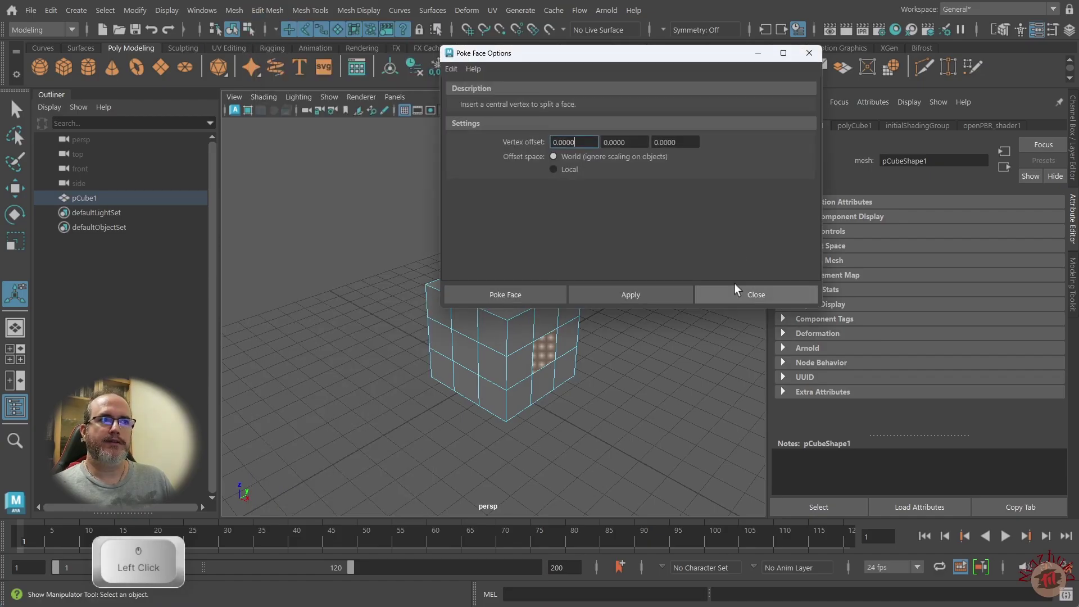
{"action": "left_click_drag", "start_coordinate": [644, 52], "coordinate": [508, 121]}
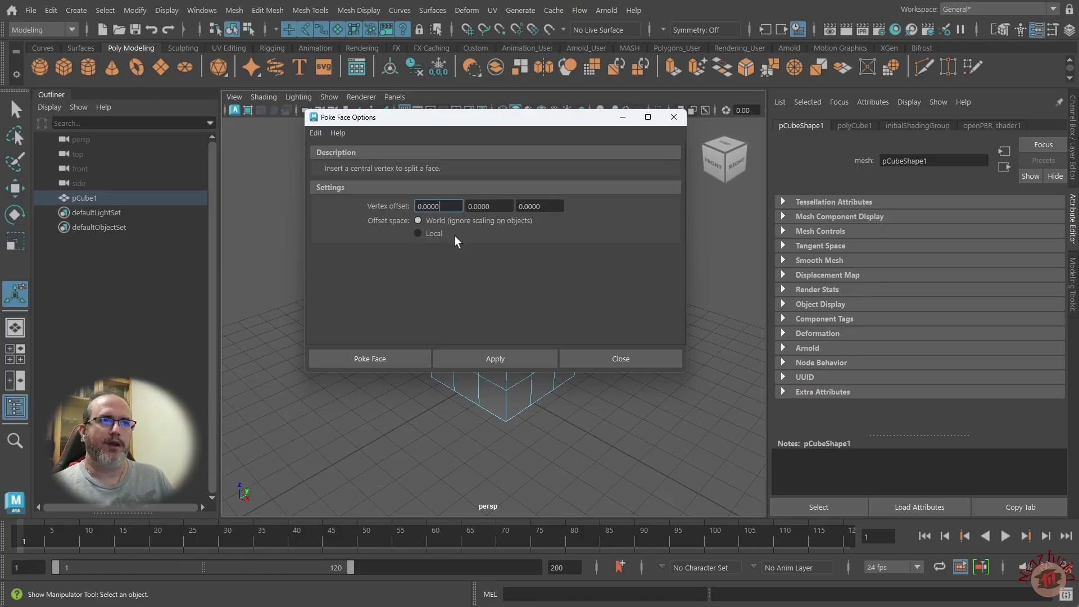
{"action": "left_click", "coordinate": [389, 361]}
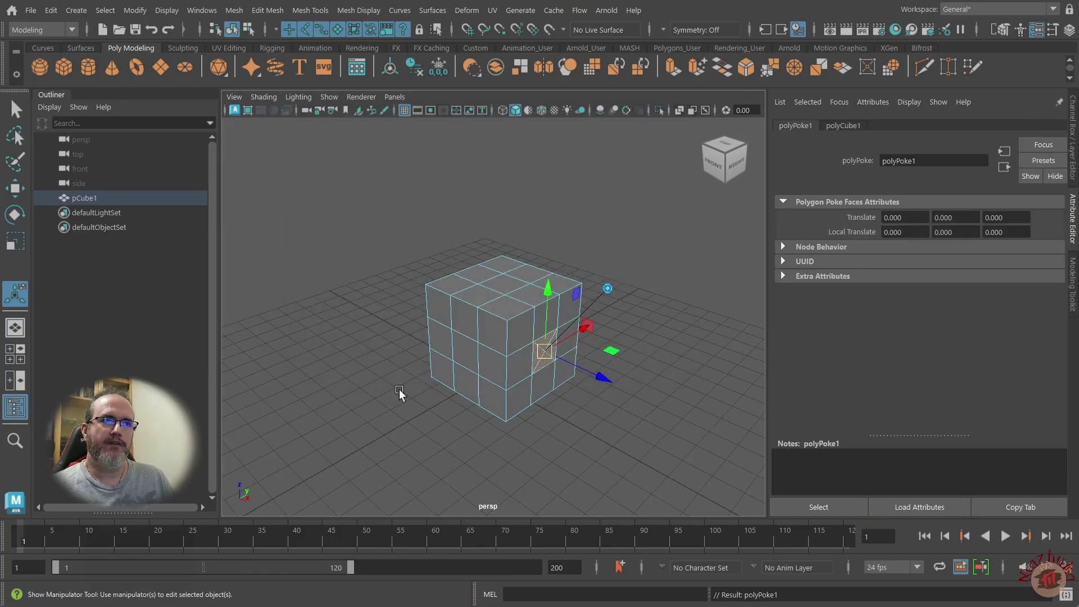
Move the poked face's central vertex to Translate X about 0.459, Local Translate Y about -0.112 and Local Translate Z about -0.276.
{"action": "scroll", "coordinate": [615, 362], "scroll_direction": "up", "scroll_amount": 3}
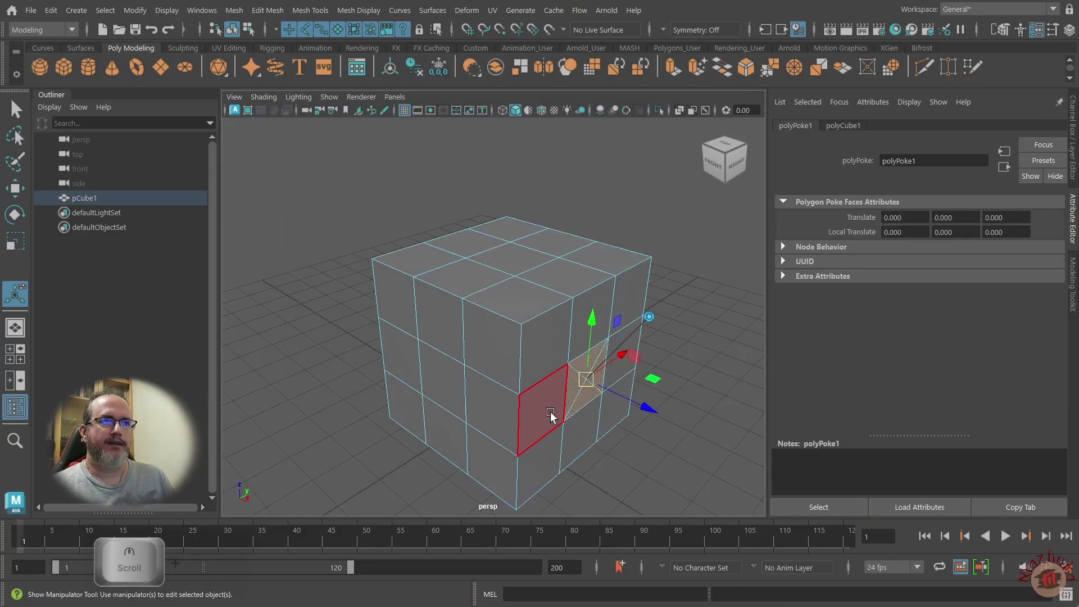
{"action": "scroll", "coordinate": [527, 371], "scroll_direction": "up", "scroll_amount": 1}
{"action": "middle_click_drag", "start_coordinate": [527, 371], "coordinate": [453, 350], "text": "alt"}
{"action": "left_click_drag", "start_coordinate": [550, 404], "coordinate": [448, 399], "text": "alt"}
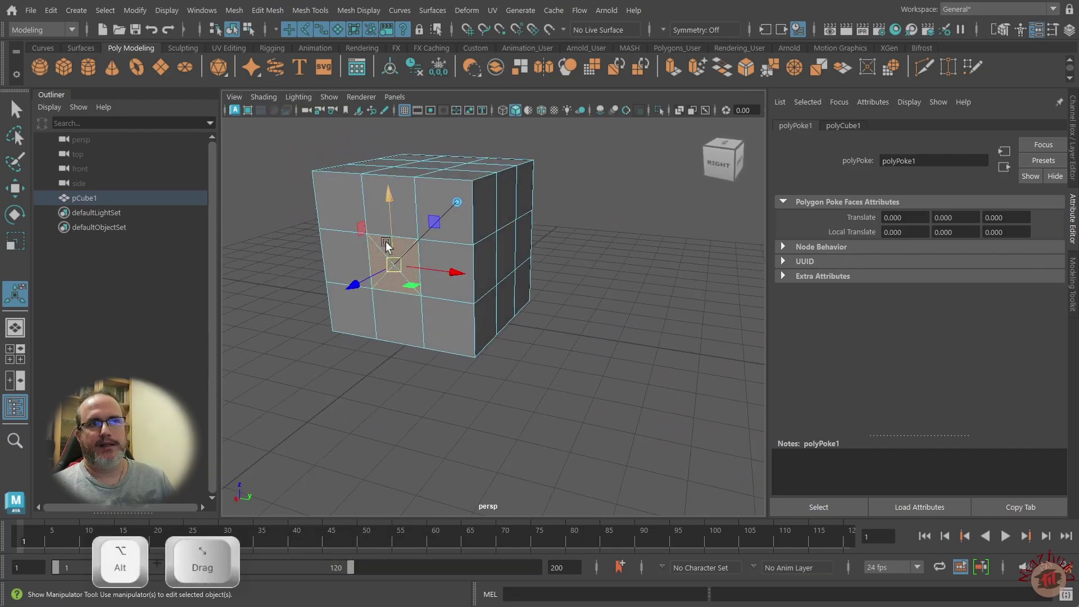
{"action": "left_click_drag", "start_coordinate": [383, 362], "coordinate": [530, 318], "text": "alt"}
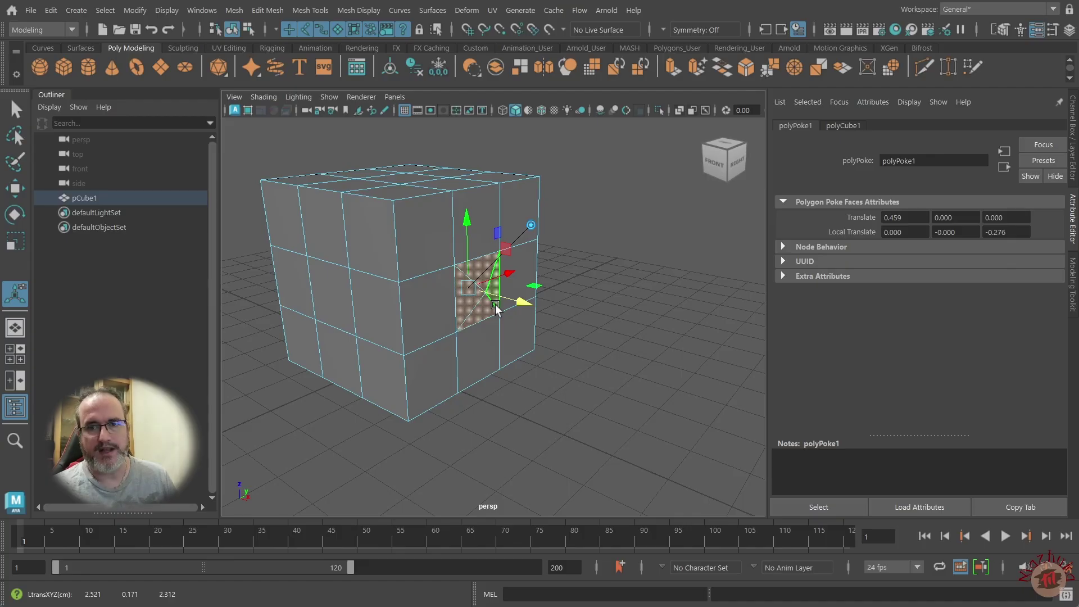
{"action": "scroll", "coordinate": [495, 306], "scroll_direction": "down", "scroll_amount": 5}
{"action": "scroll", "coordinate": [495, 307], "scroll_direction": "up", "scroll_amount": 10}
{"action": "scroll", "coordinate": [495, 307], "scroll_direction": "down", "scroll_amount": 5}
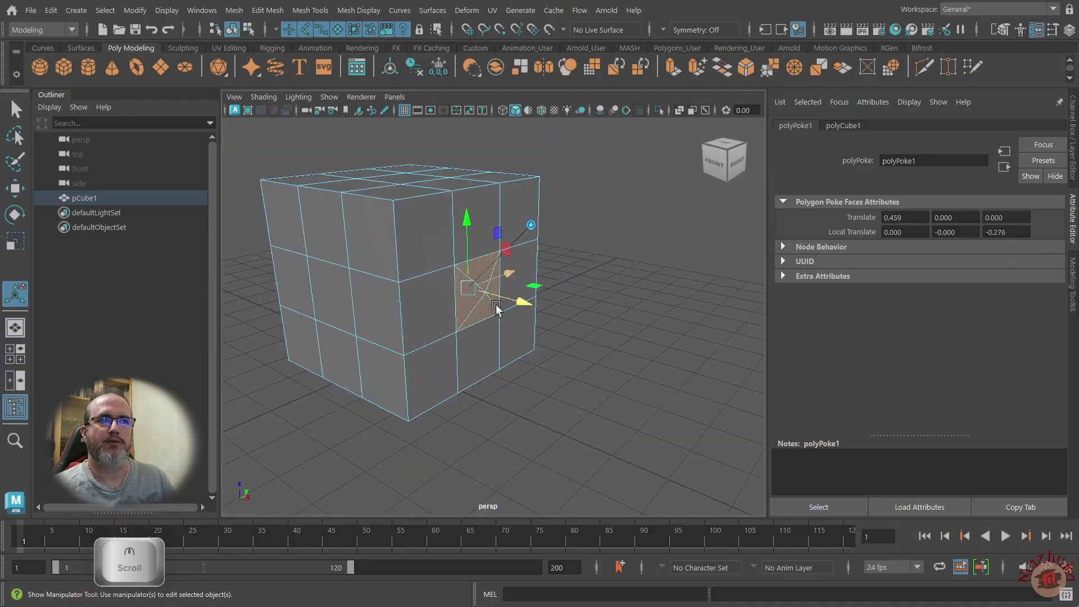
{"action": "middle_click_drag", "start_coordinate": [426, 322], "coordinate": [448, 329], "text": "shift"}
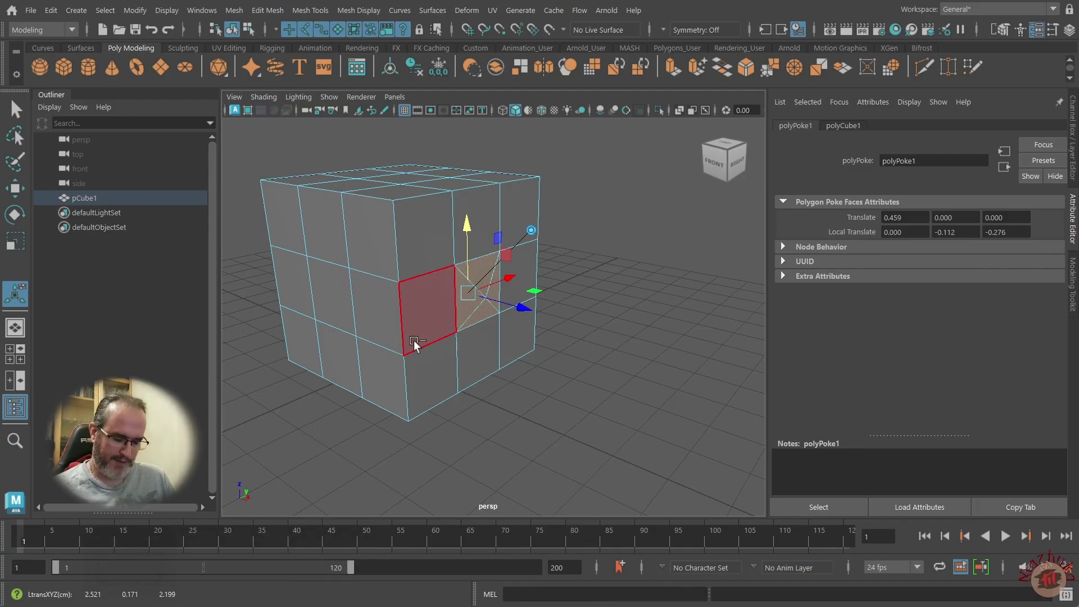
Undo the central vertex moves and the poke.
{"action": "key", "text": "ctrl+z"}
{"action": "key", "text": "ctrl+z"}
{"action": "key", "text": "ctrl+z"}
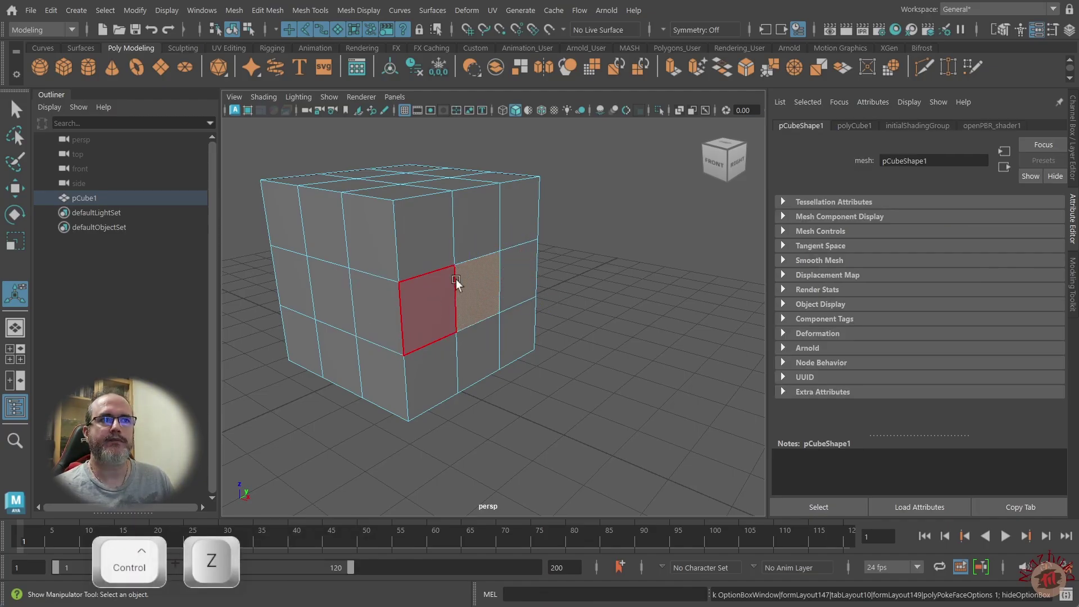
Try to wedge the centre face of the cube's right side without selecting any edge.
{"action": "left_click", "coordinate": [465, 299]}
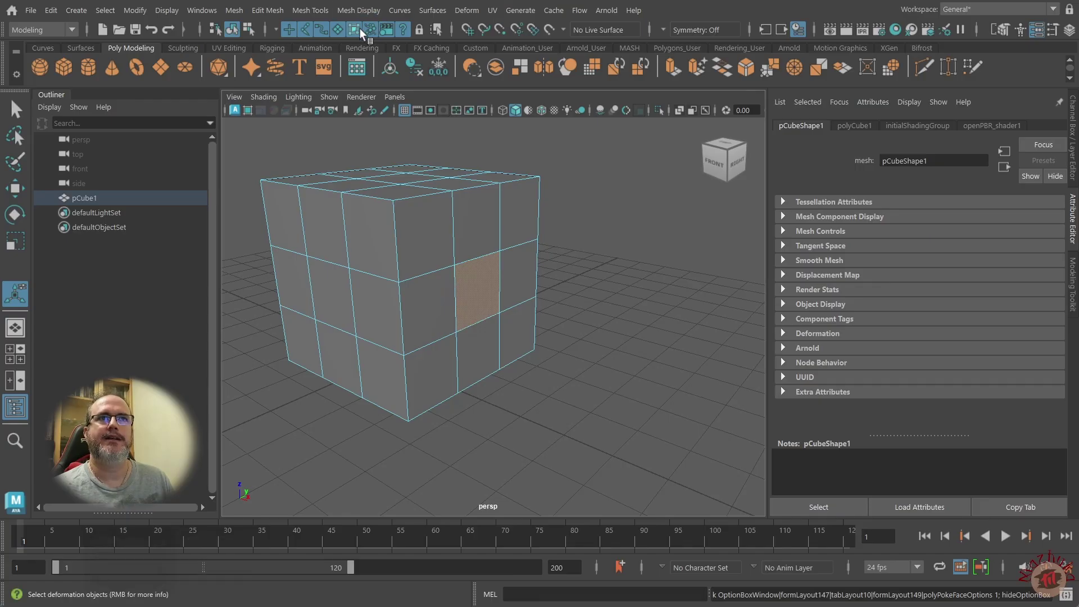
{"action": "left_click", "coordinate": [274, 14]}
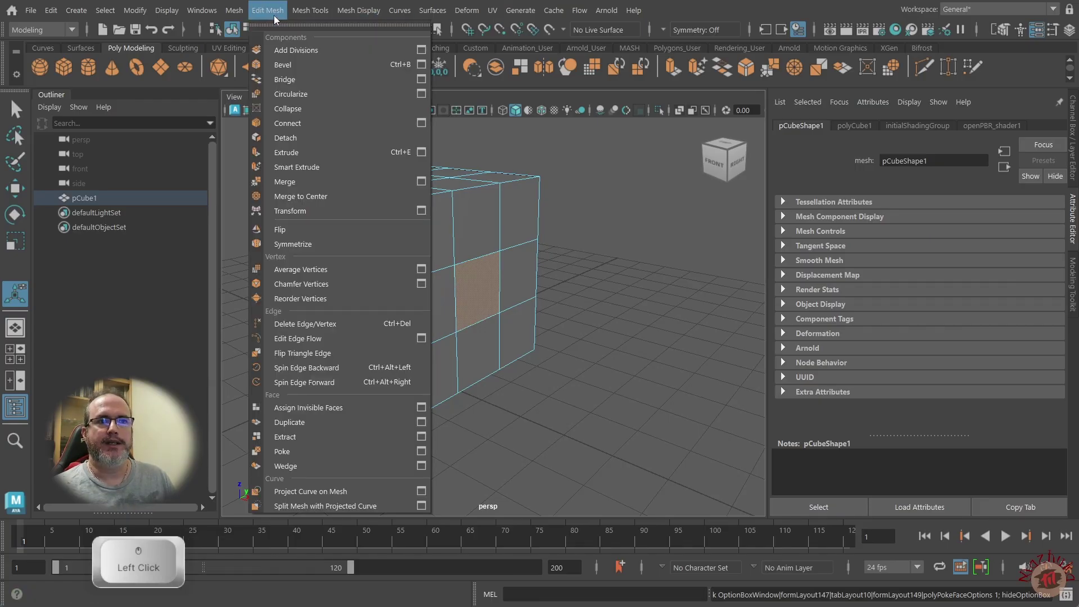
{"action": "left_click", "coordinate": [334, 466]}
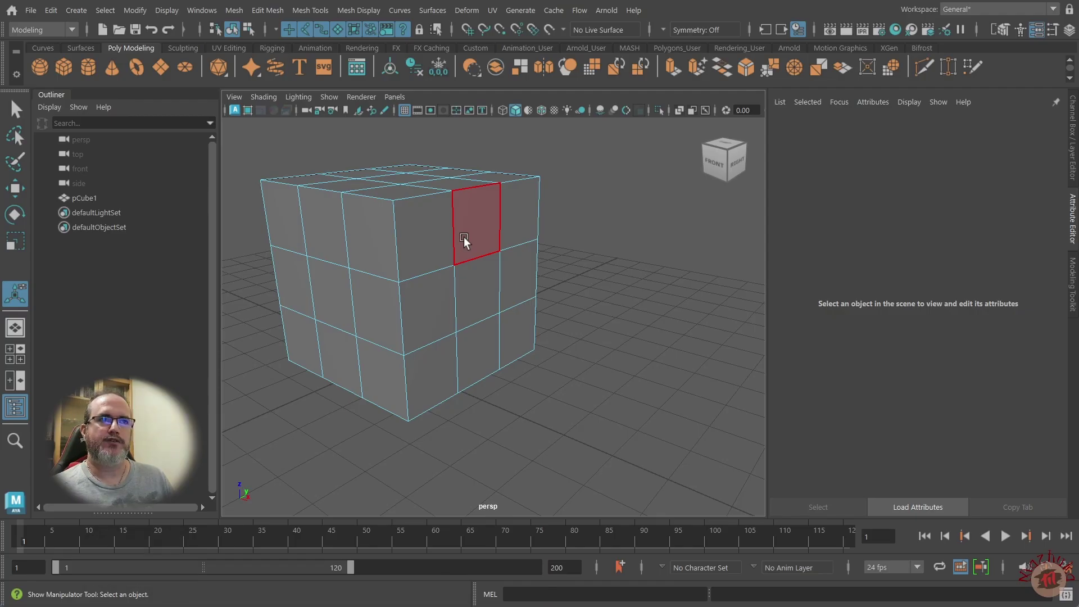
Select the three faces of the middle column on the cube's right side, together with the column's right-hand vertical edges.
{"action": "left_click", "coordinate": [464, 237]}
{"action": "left_click", "coordinate": [474, 364], "text": "shift"}
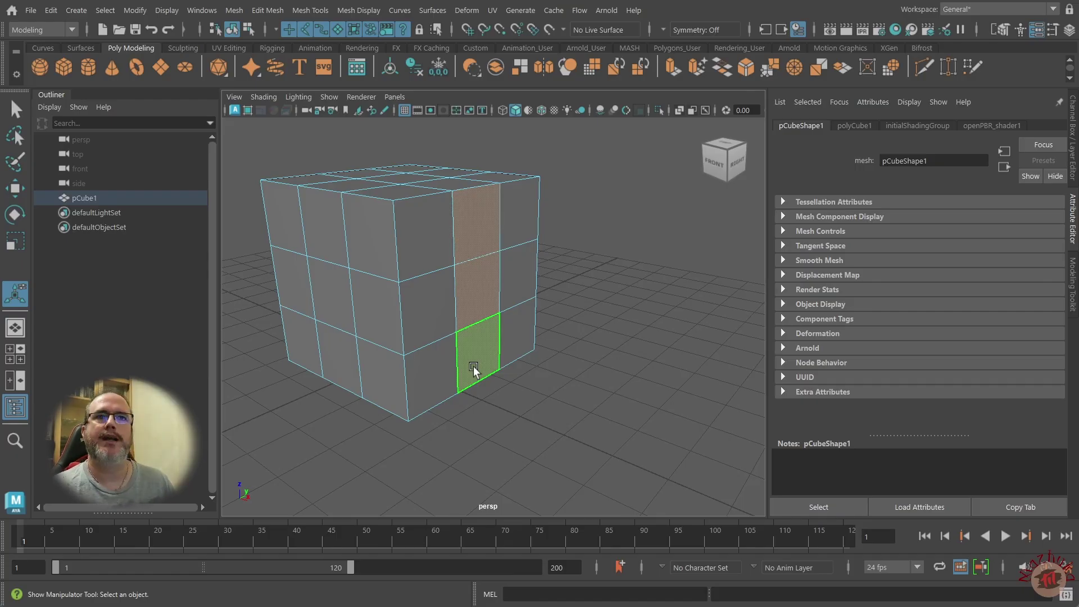
{"action": "left_click", "coordinate": [497, 283]}
{"action": "right_click_drag", "start_coordinate": [497, 283], "coordinate": [561, 310]}
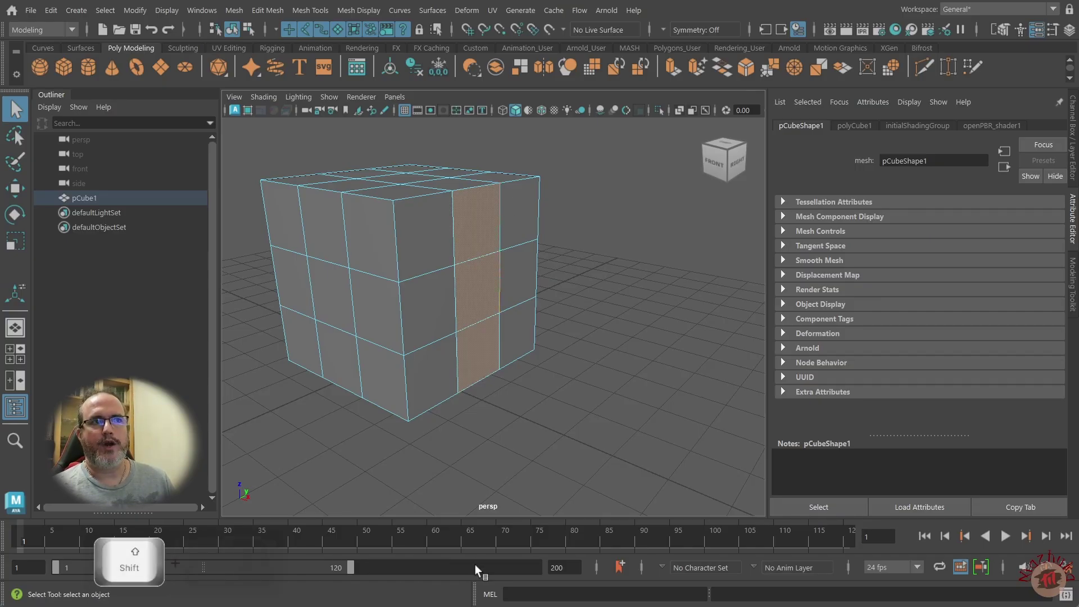
{"action": "left_click", "coordinate": [509, 292], "text": "shift"}
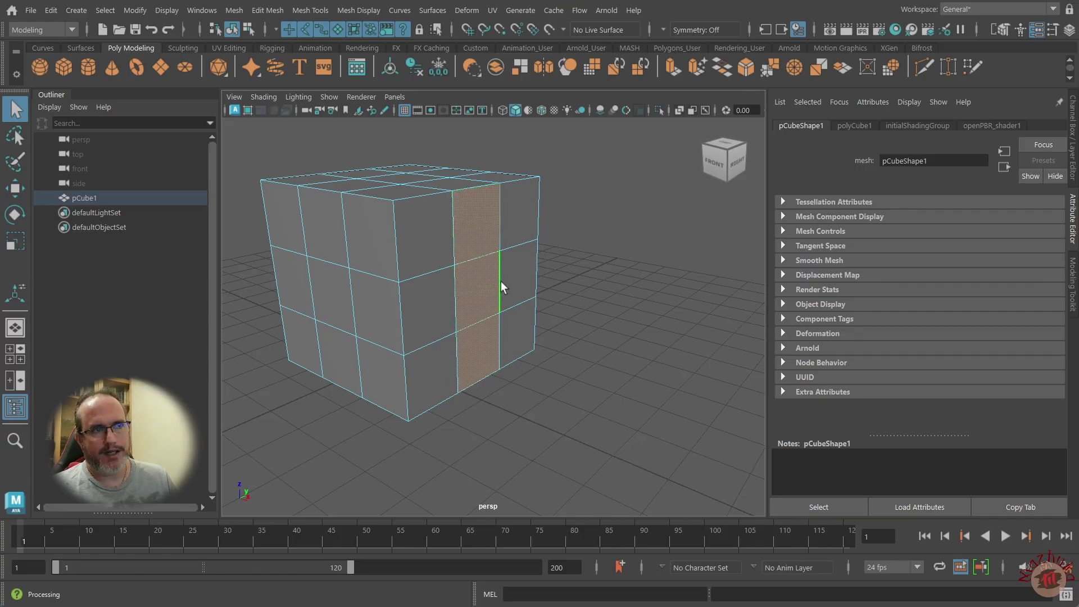
Wedge the selected column of faces around its edges with an arc angle of 90 and 4 divisions.
{"action": "left_click", "coordinate": [274, 13]}
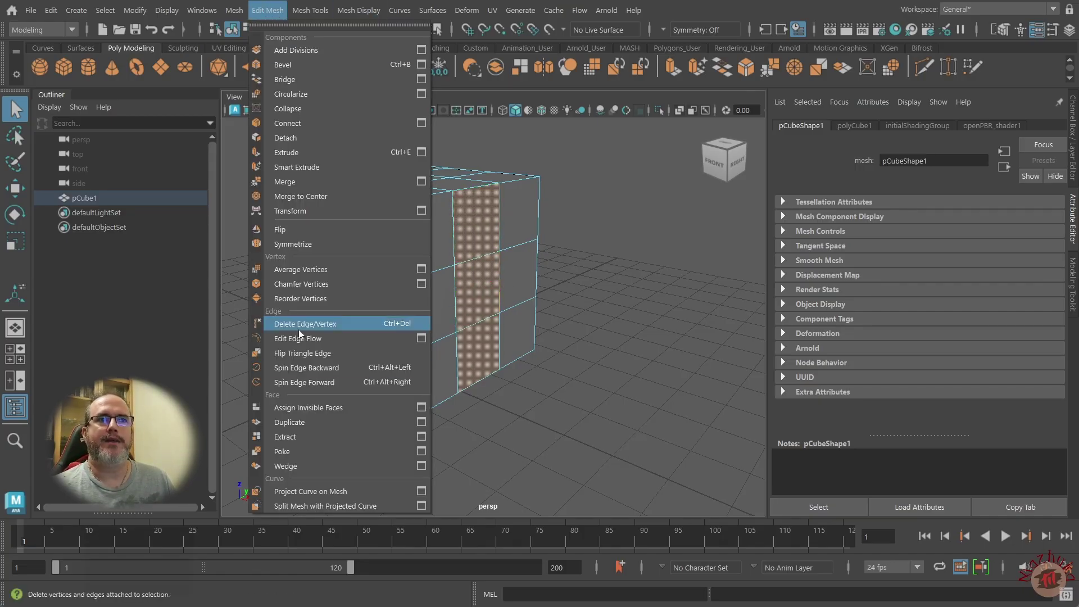
{"action": "left_click", "coordinate": [421, 467]}
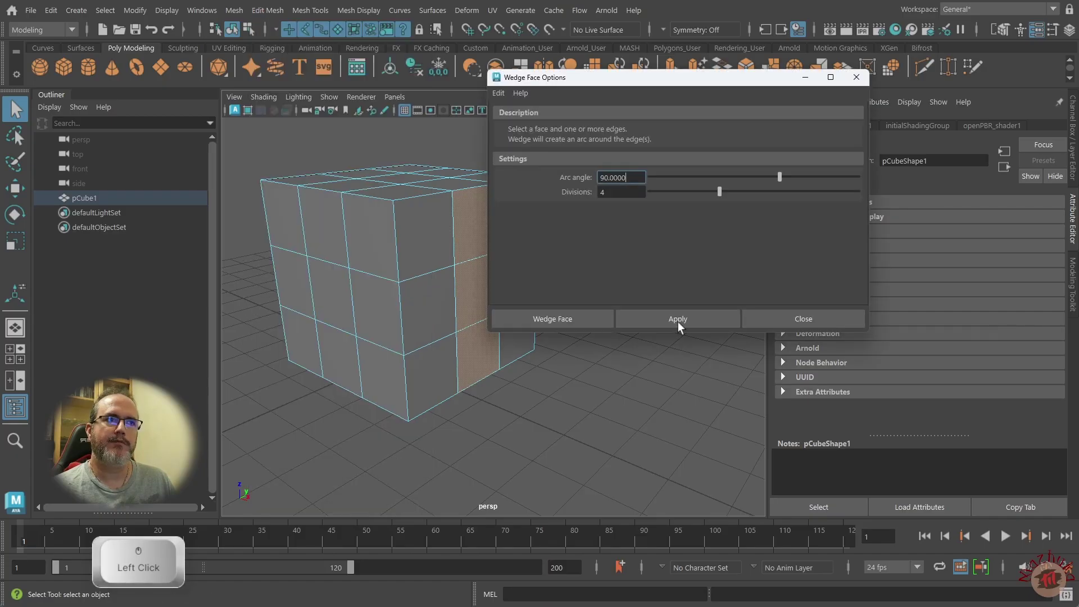
{"action": "left_click_drag", "start_coordinate": [727, 85], "coordinate": [753, 90]}
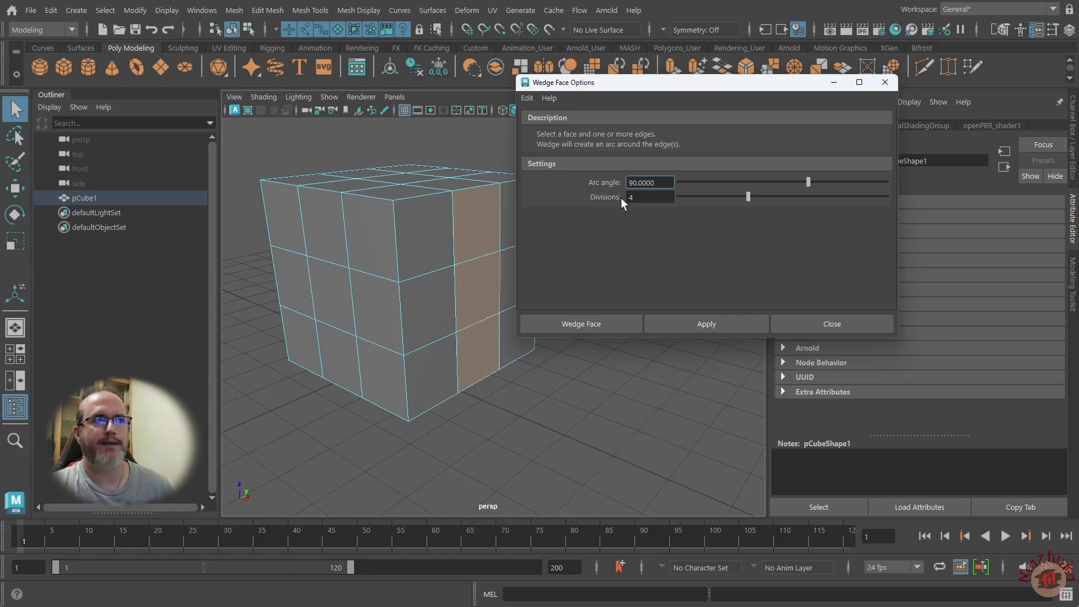
{"action": "left_click", "coordinate": [581, 325]}
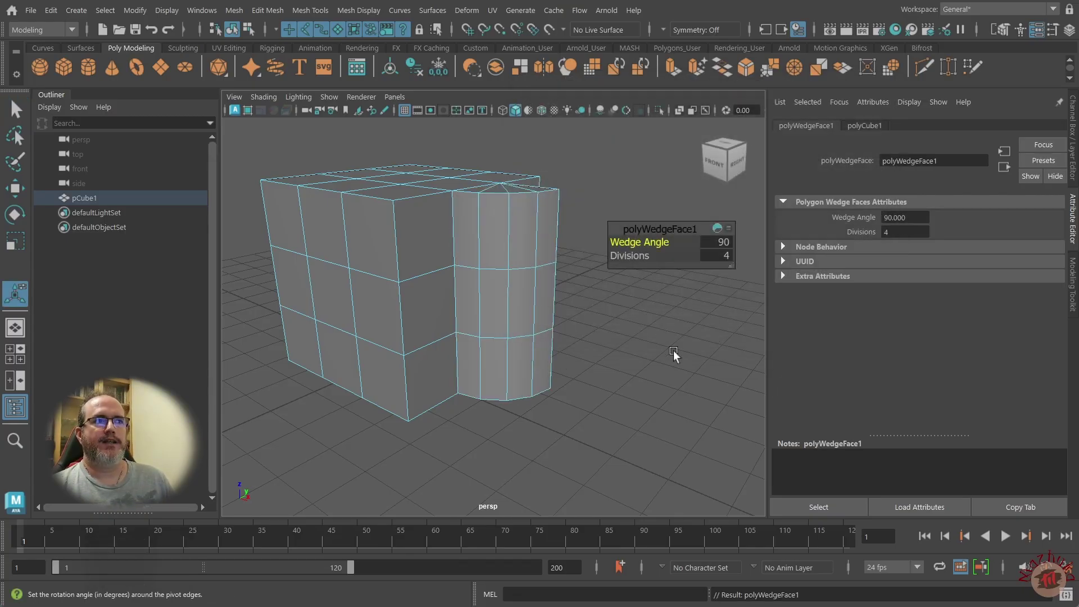
Wedge the upper corner face on the opposite side around its top and outer vertical edges, with angle 90 and 4 divisions.
{"action": "left_click_drag", "start_coordinate": [676, 335], "coordinate": [588, 358], "text": "alt"}
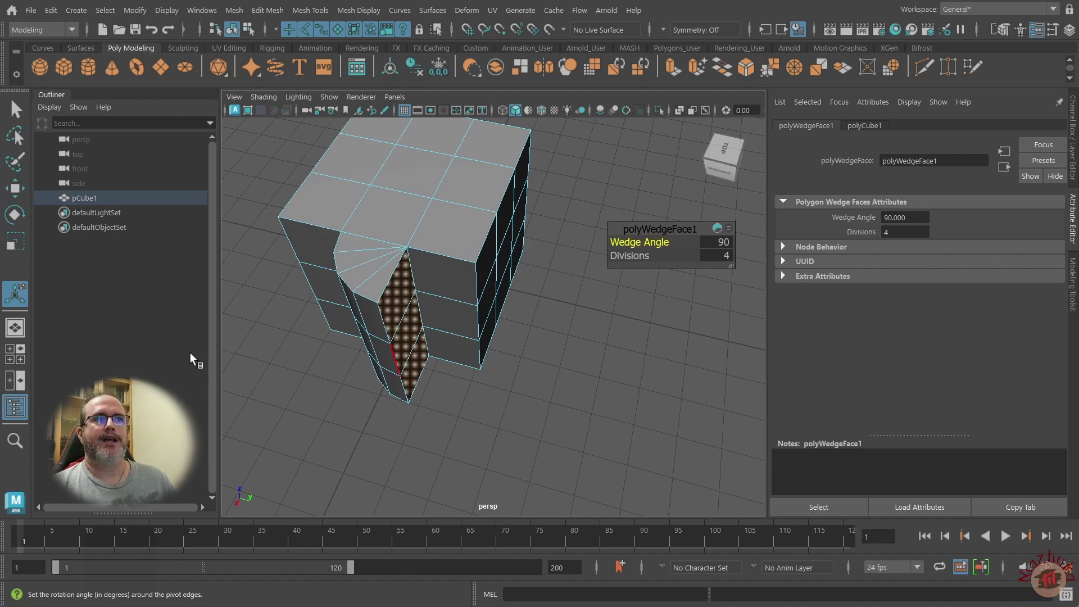
{"action": "left_click_drag", "start_coordinate": [345, 378], "coordinate": [309, 409], "text": "alt"}
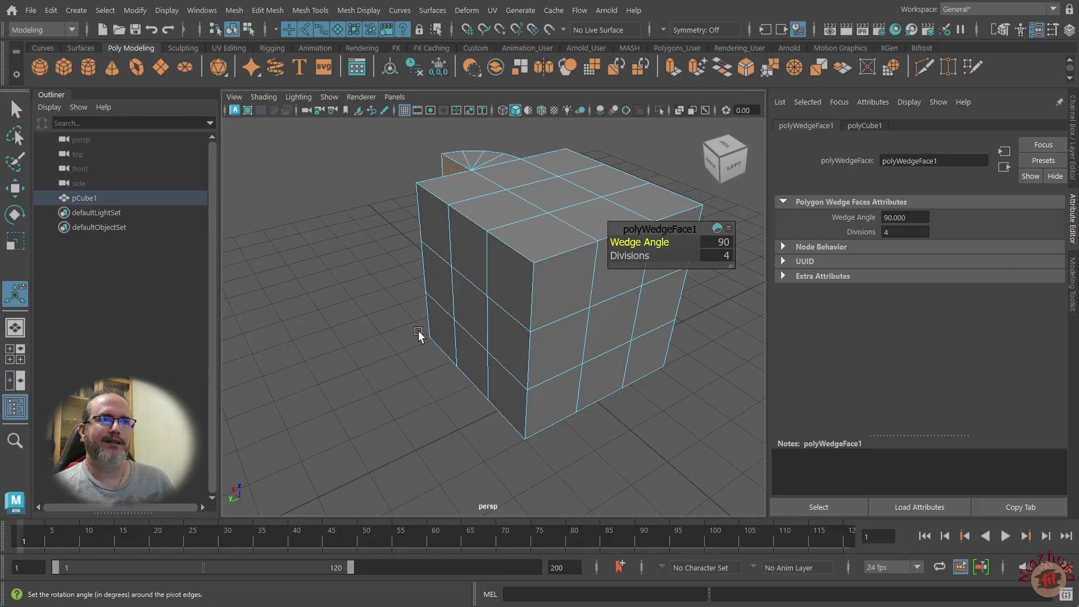
{"action": "left_click", "coordinate": [505, 278]}
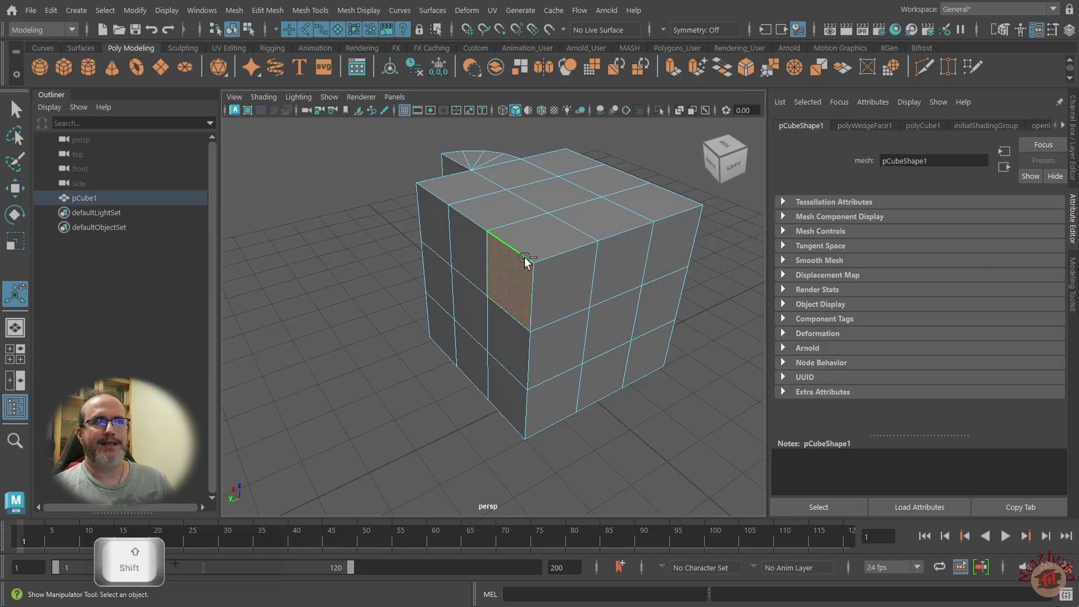
{"action": "left_click", "coordinate": [530, 287], "text": "shift"}
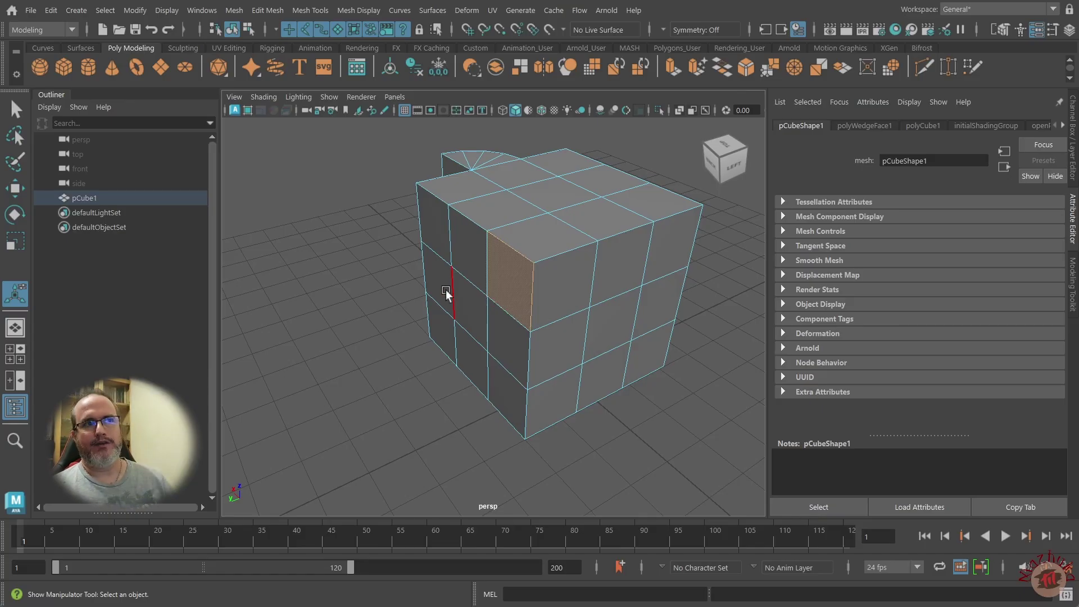
{"action": "left_click", "coordinate": [267, 10]}
{"action": "left_click", "coordinate": [305, 466]}
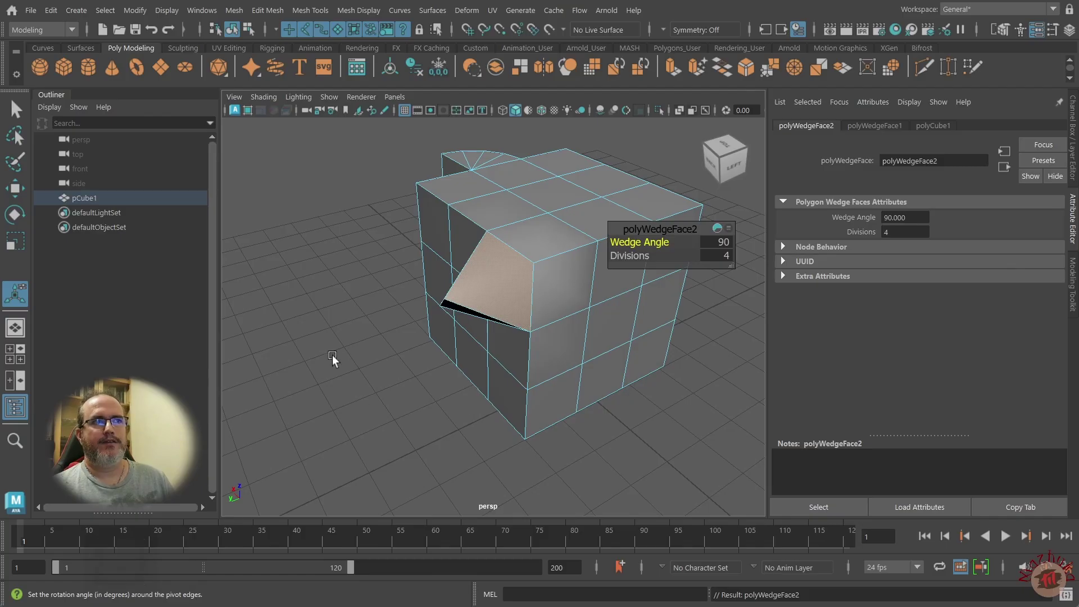
{"action": "mouse_move", "coordinate": [332, 355]}
{"action": "left_mouse_down", "text": "alt"}
{"action": "mouse_move", "coordinate": [361, 376]}
{"action": "mouse_move", "coordinate": [429, 332]}
{"action": "mouse_move", "coordinate": [438, 301]}
{"action": "mouse_move", "coordinate": [383, 294]}
{"action": "mouse_move", "coordinate": [428, 313]}
{"action": "mouse_move", "coordinate": [432, 328]}
{"action": "mouse_move", "coordinate": [386, 315]}
{"action": "mouse_move", "coordinate": [330, 342]}
{"action": "left_mouse_up", "text": "alt"}
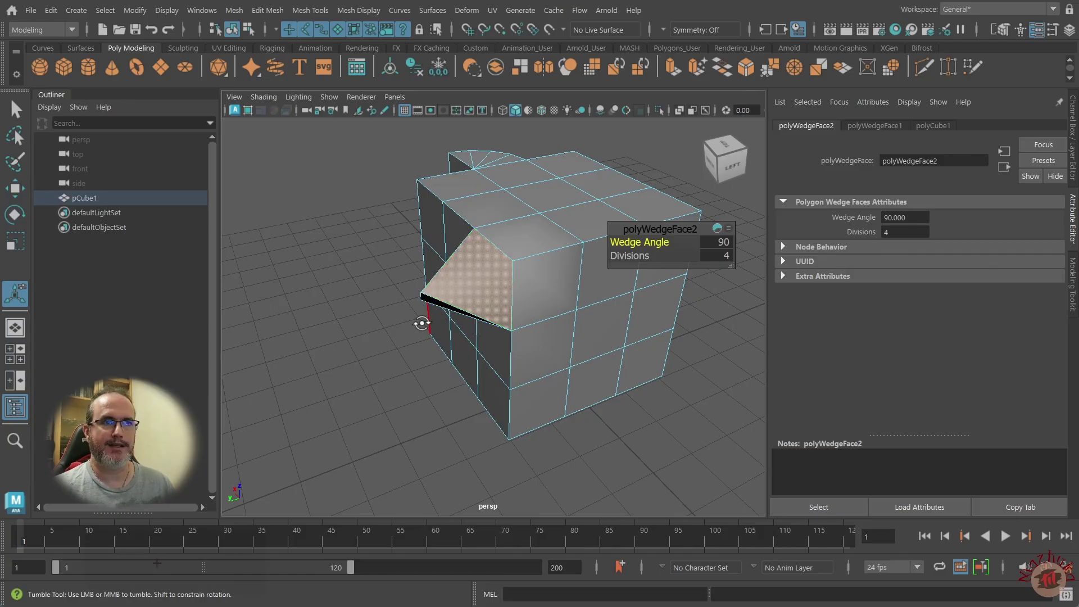
{"action": "mouse_move", "coordinate": [422, 313]}
{"action": "left_mouse_down", "text": "alt"}
{"action": "mouse_move", "coordinate": [380, 291]}
{"action": "mouse_move", "coordinate": [403, 273]}
{"action": "mouse_move", "coordinate": [441, 315]}
{"action": "mouse_move", "coordinate": [441, 332]}
{"action": "mouse_move", "coordinate": [510, 337]}
{"action": "mouse_move", "coordinate": [411, 341]}
{"action": "mouse_move", "coordinate": [393, 326]}
{"action": "mouse_move", "coordinate": [409, 322]}
{"action": "left_mouse_up", "text": "alt"}
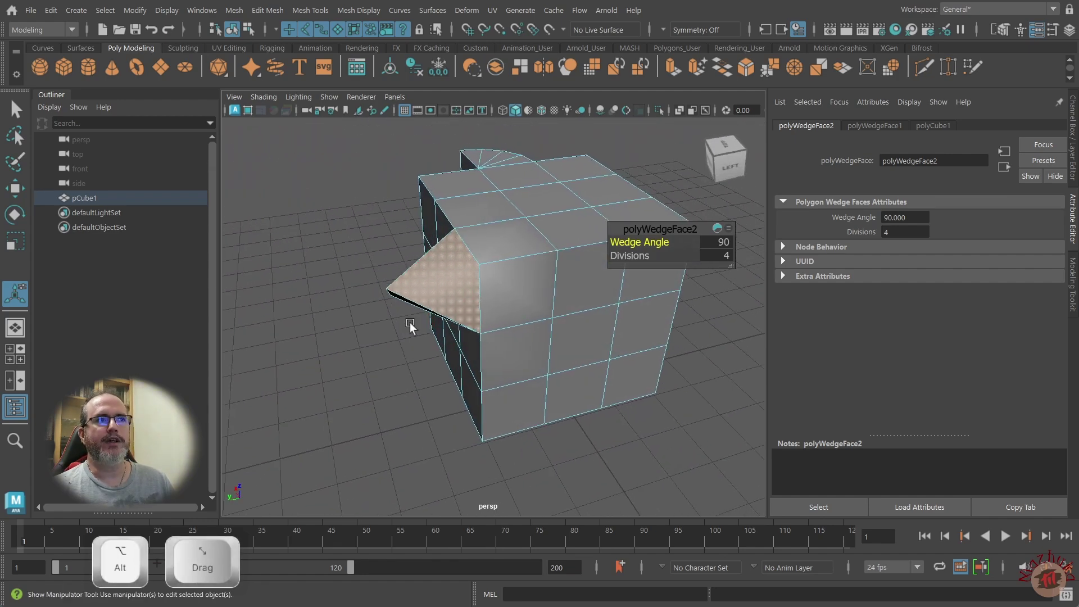